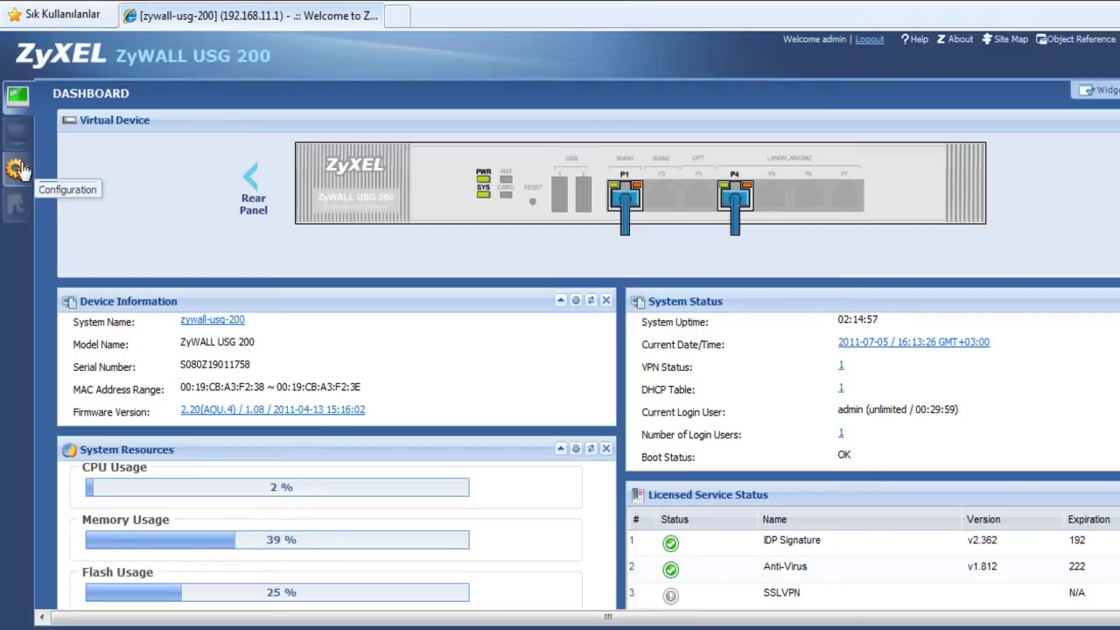
Step: Go to Configuration > Object > Endpoint Security and add a new EPS object
left_click(19, 170)
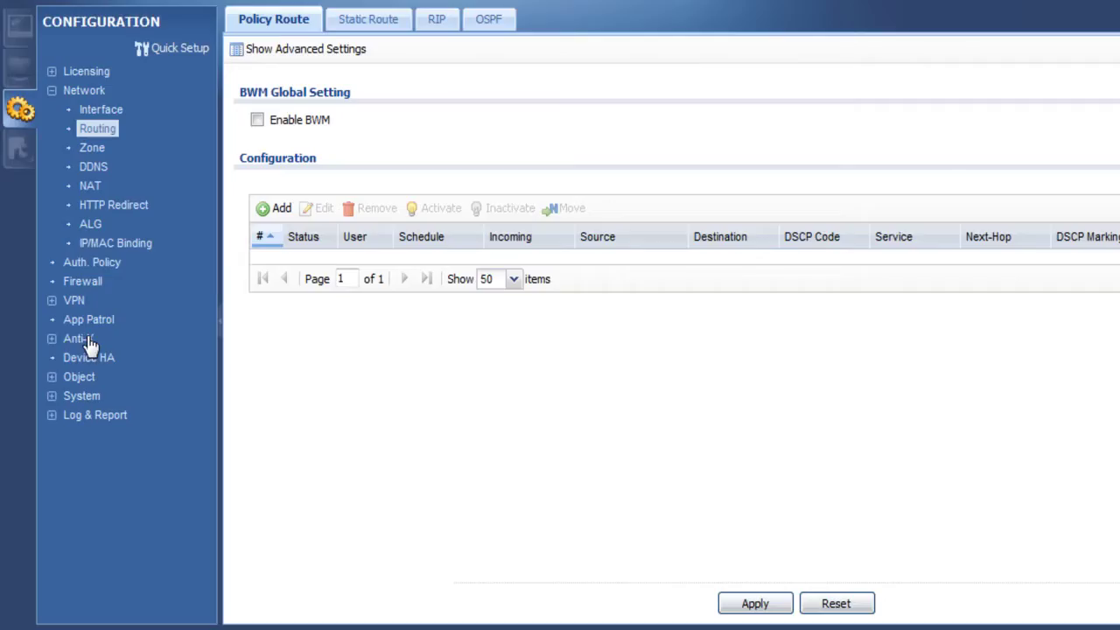
left_click(80, 379)
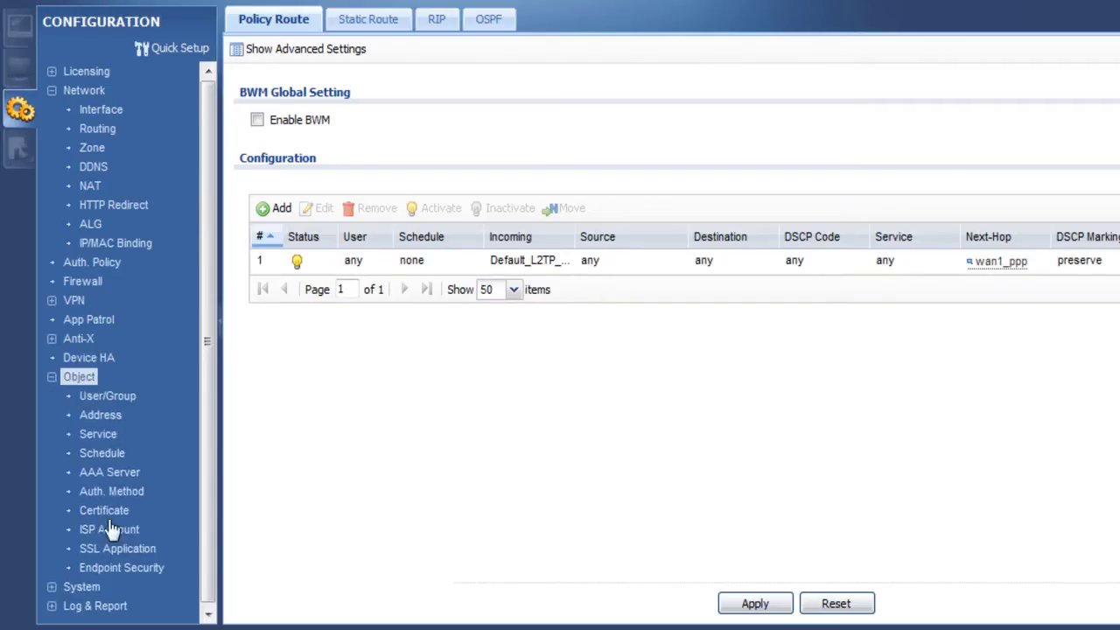
left_click(112, 566)
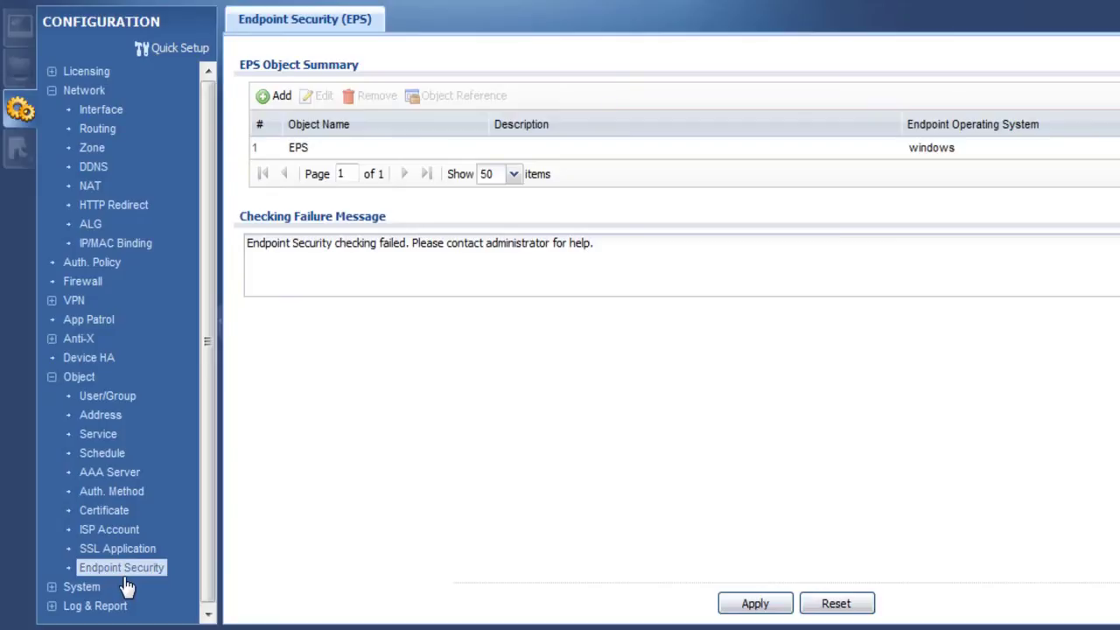
left_click(264, 96)
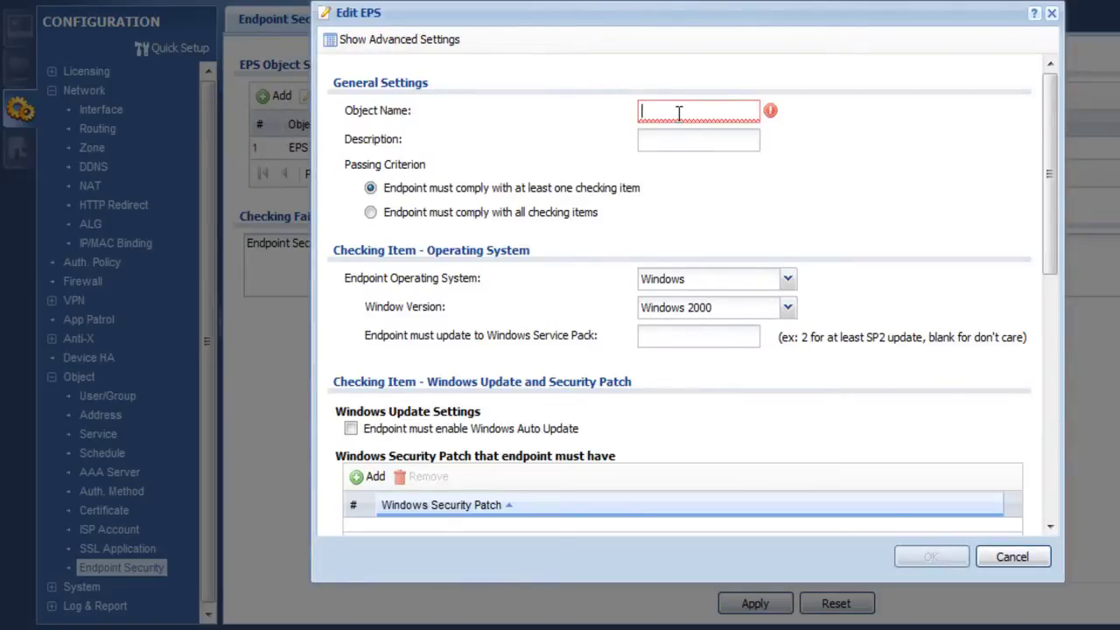
Step: Name the object EPS_Test and, in advanced settings, require compliance with all checking items
type("EPS")
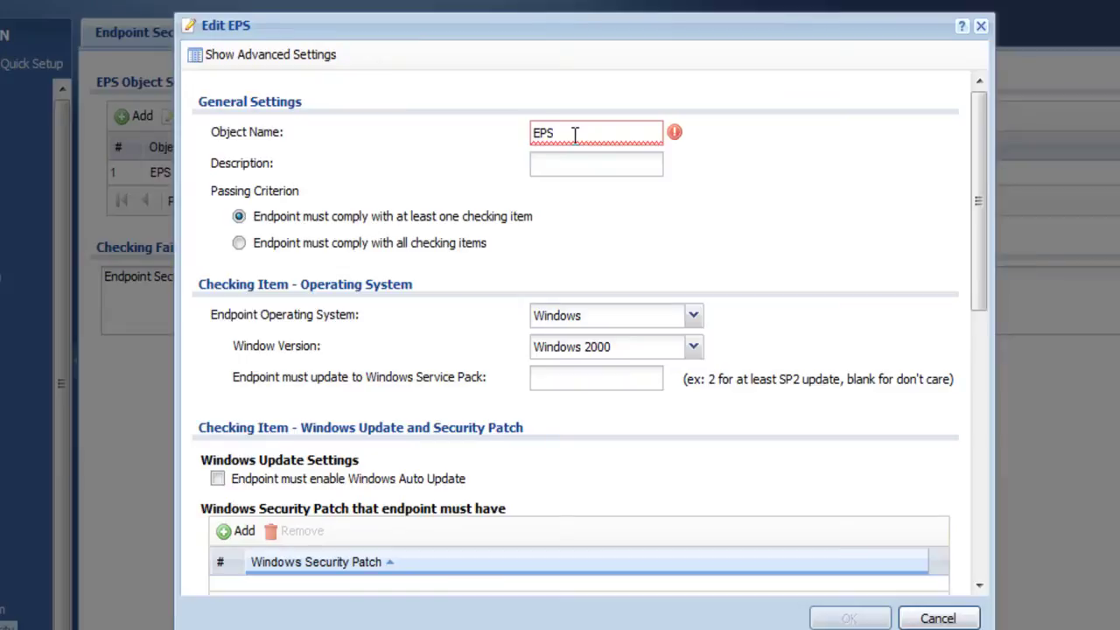
type("_Test")
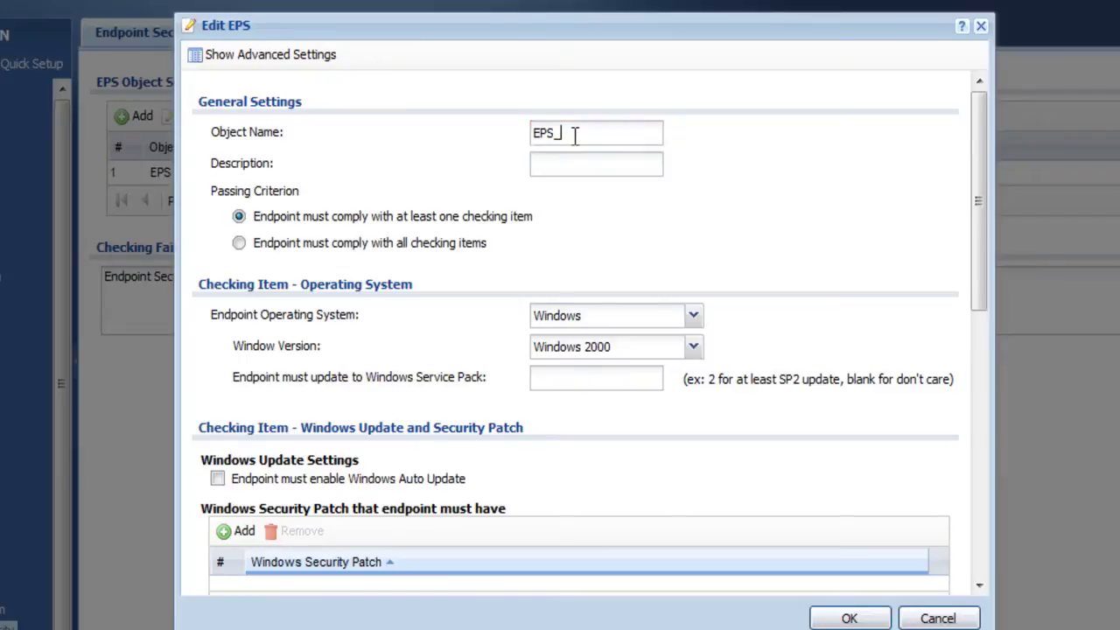
left_click(282, 56)
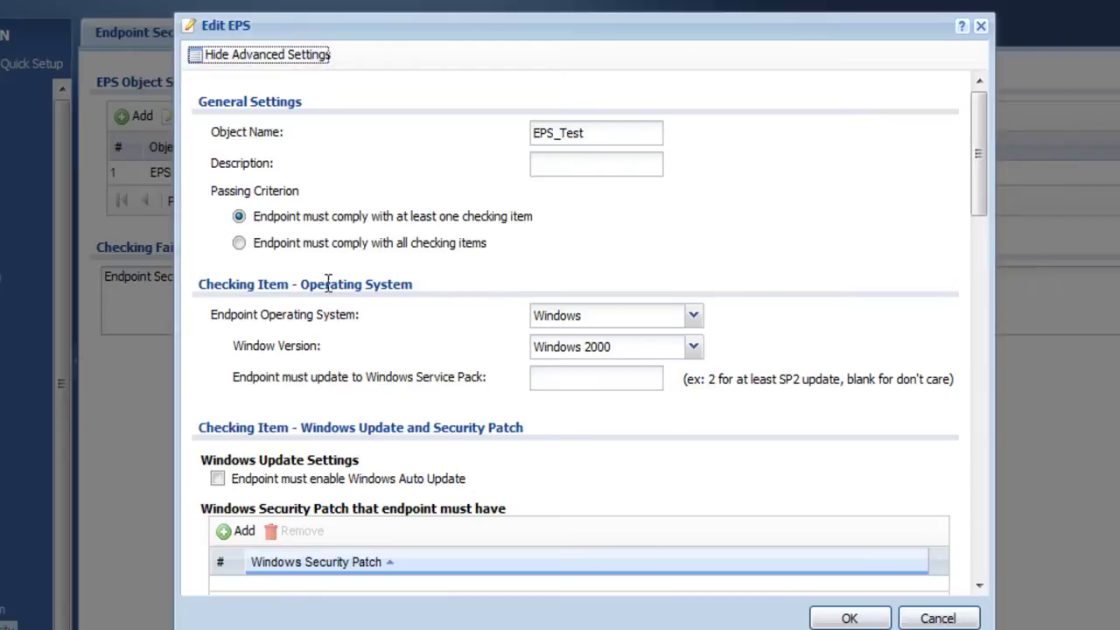
left_click_drag(208, 191, 295, 201)
left_click(266, 218)
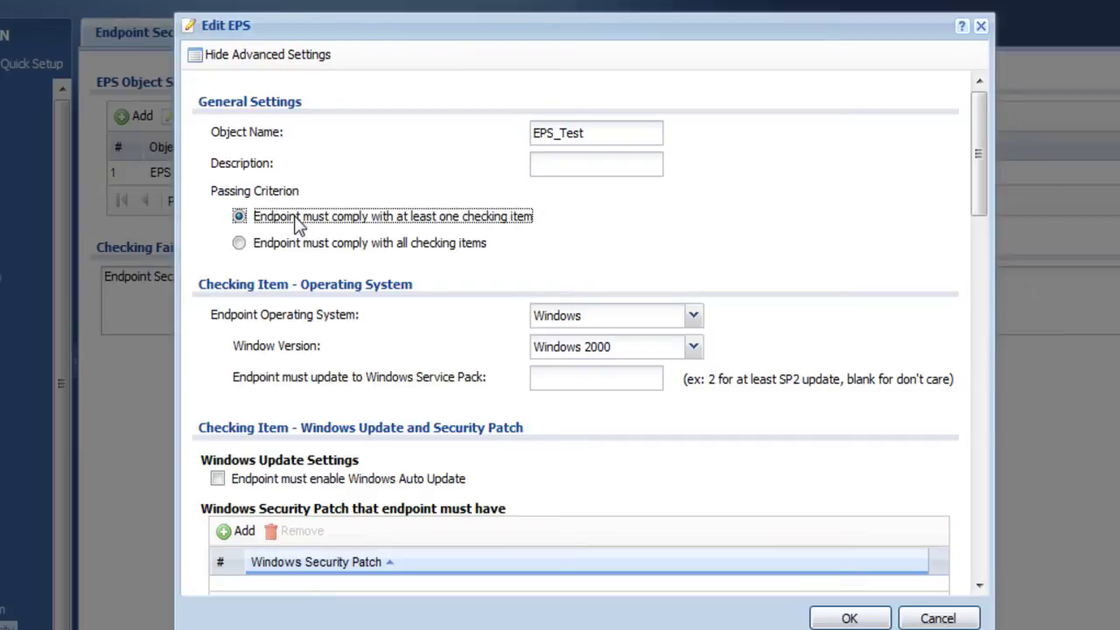
left_click(301, 251)
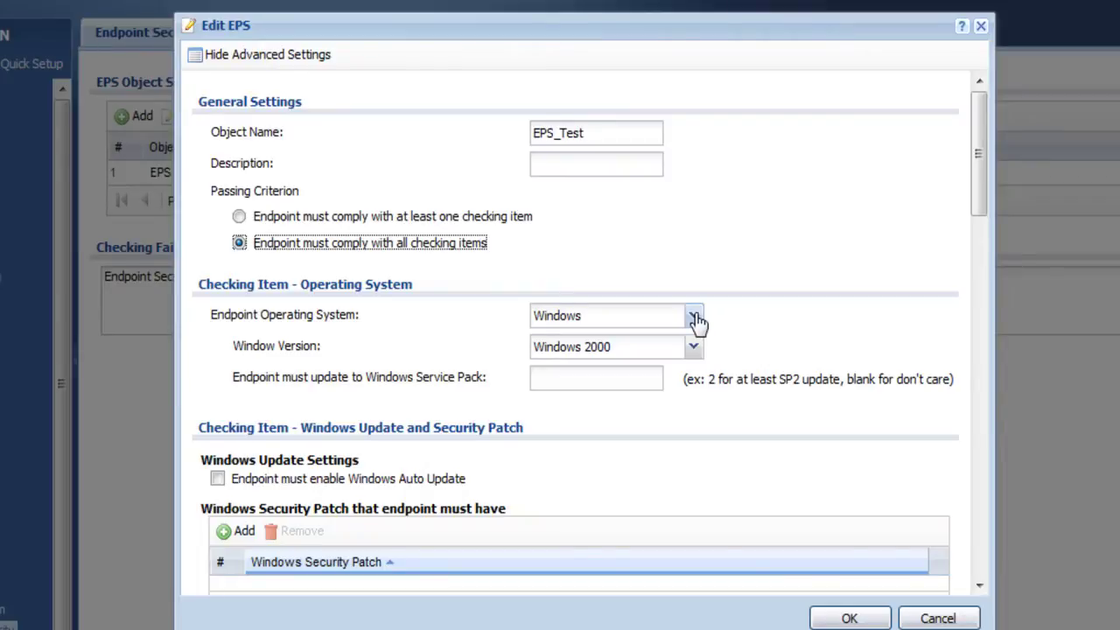
Step: Keep Windows as the endpoint OS, choose Windows XP, and require service pack SP3
left_click(694, 317)
left_click(643, 343)
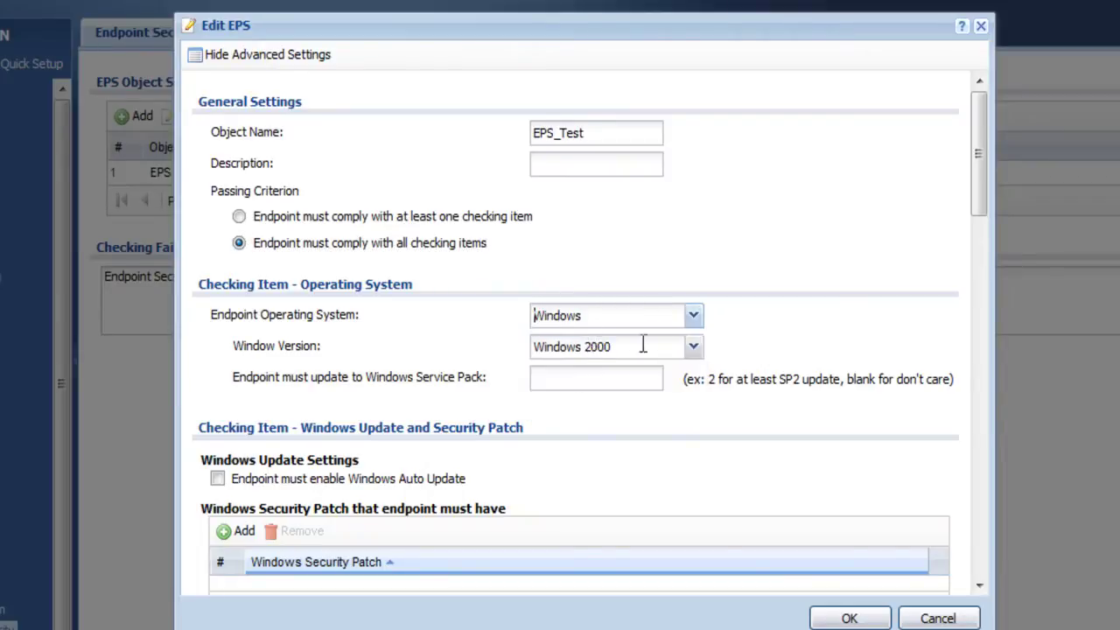
left_click(695, 348)
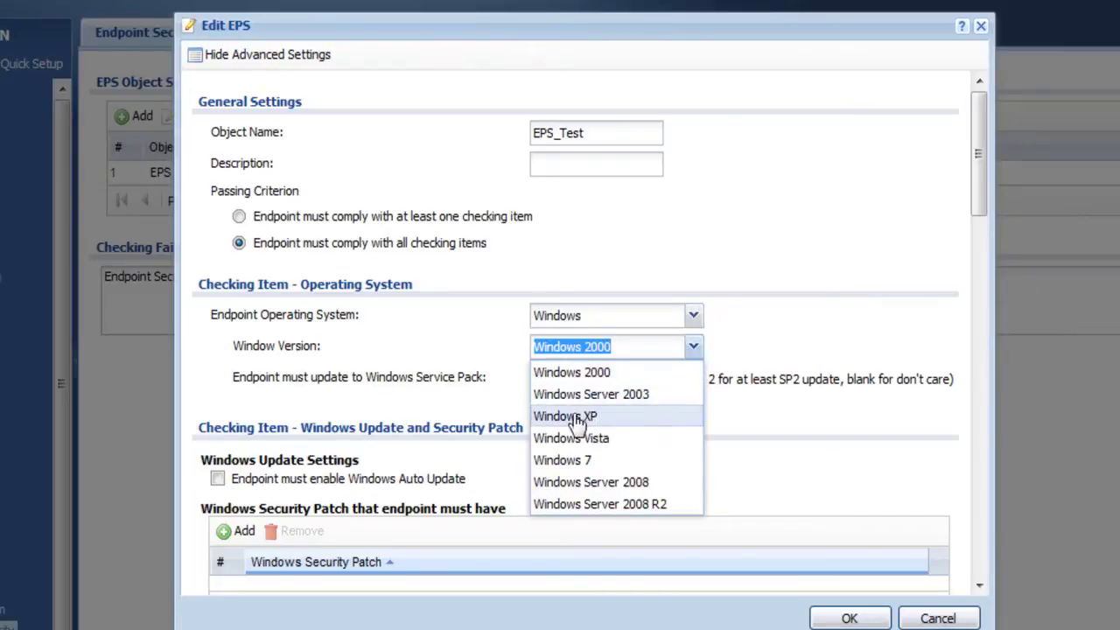
left_click(577, 417)
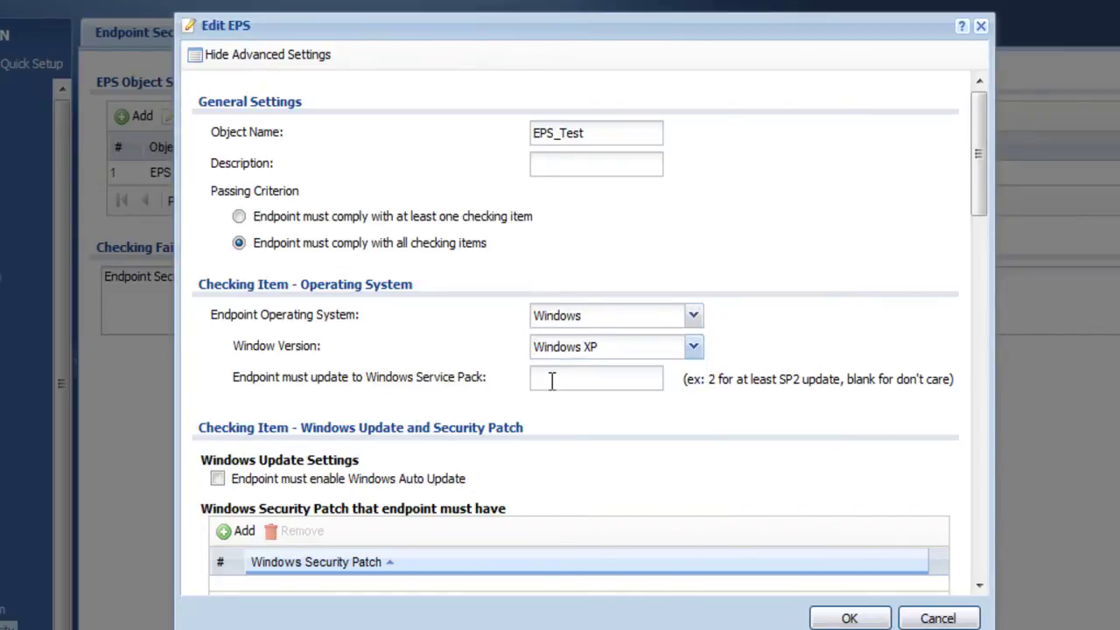
left_click(554, 378)
type("SP3")
Step: Require Windows Auto Update and add KB5682 as the first required security patch
scroll(410, 473, "down", 3)
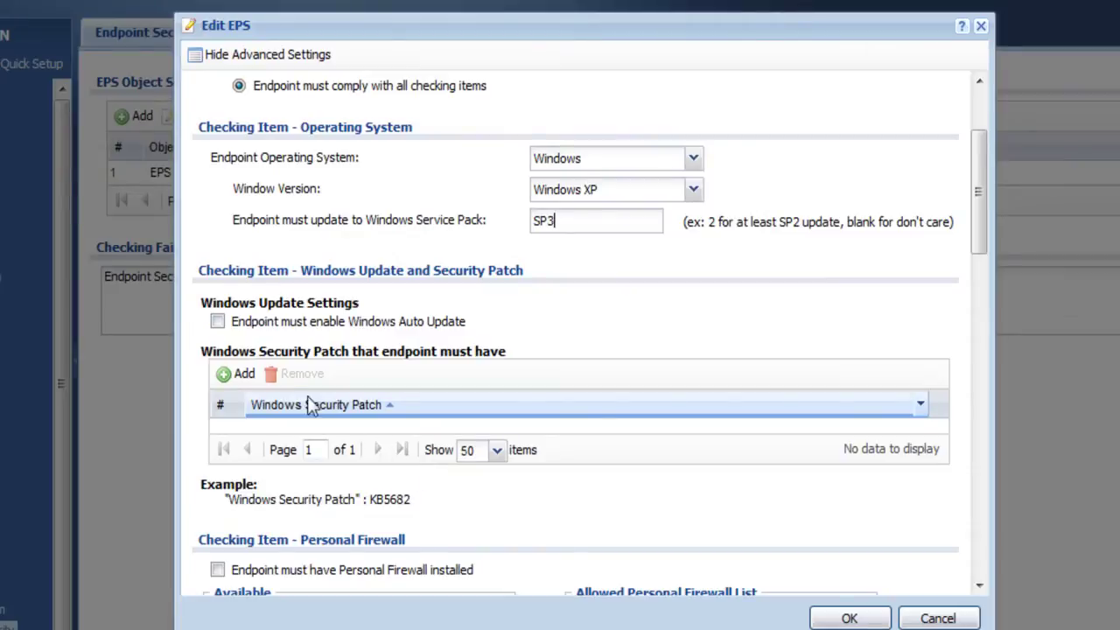
left_click(219, 323)
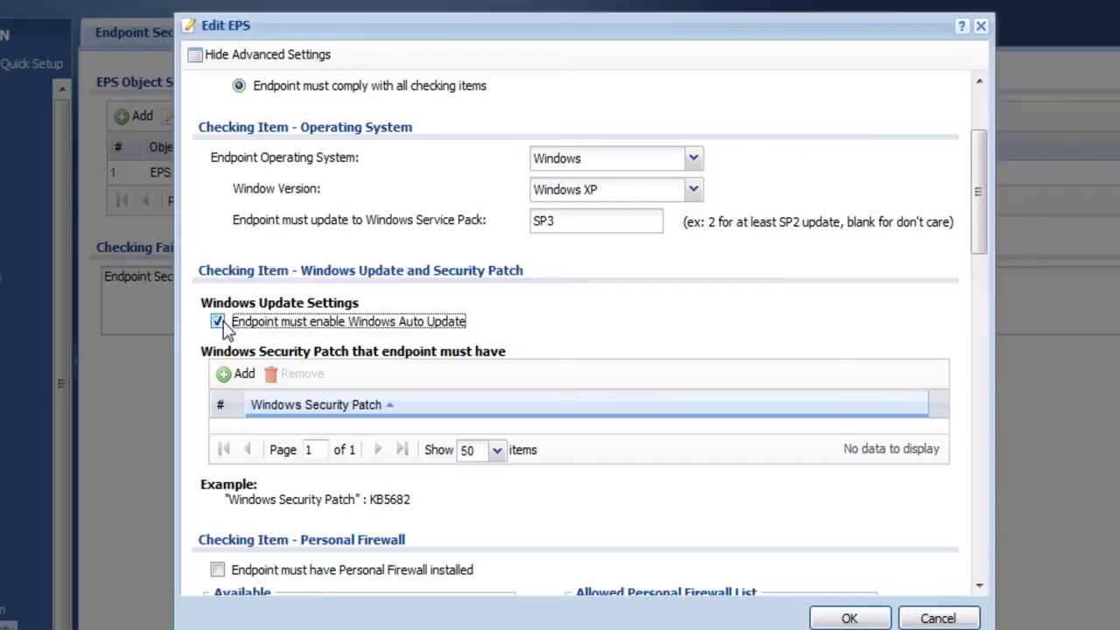
left_click(232, 377)
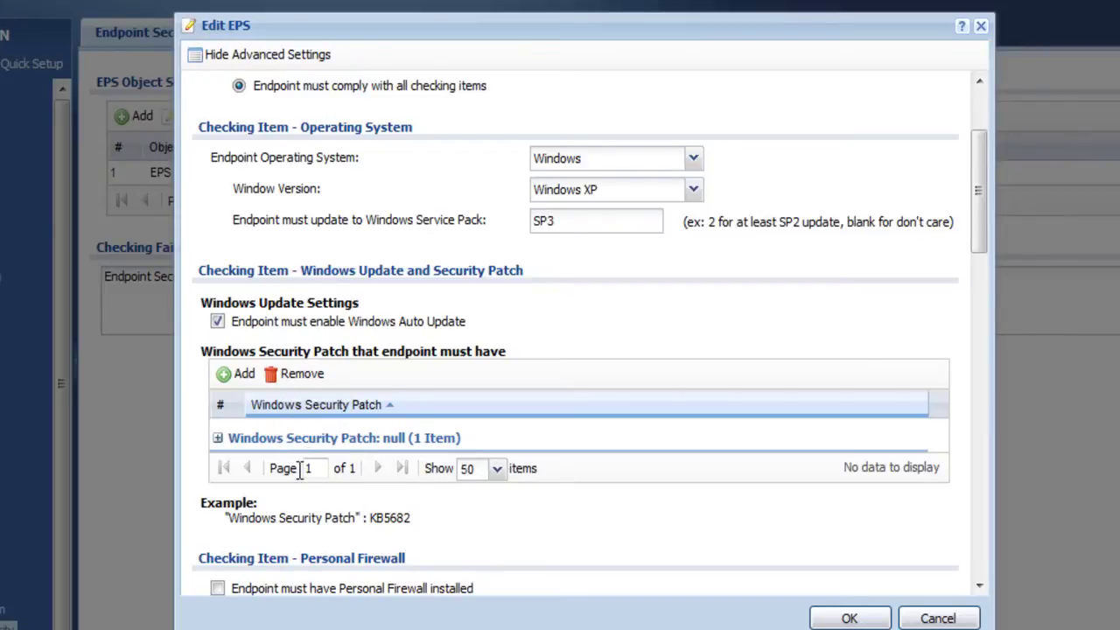
left_click(238, 375)
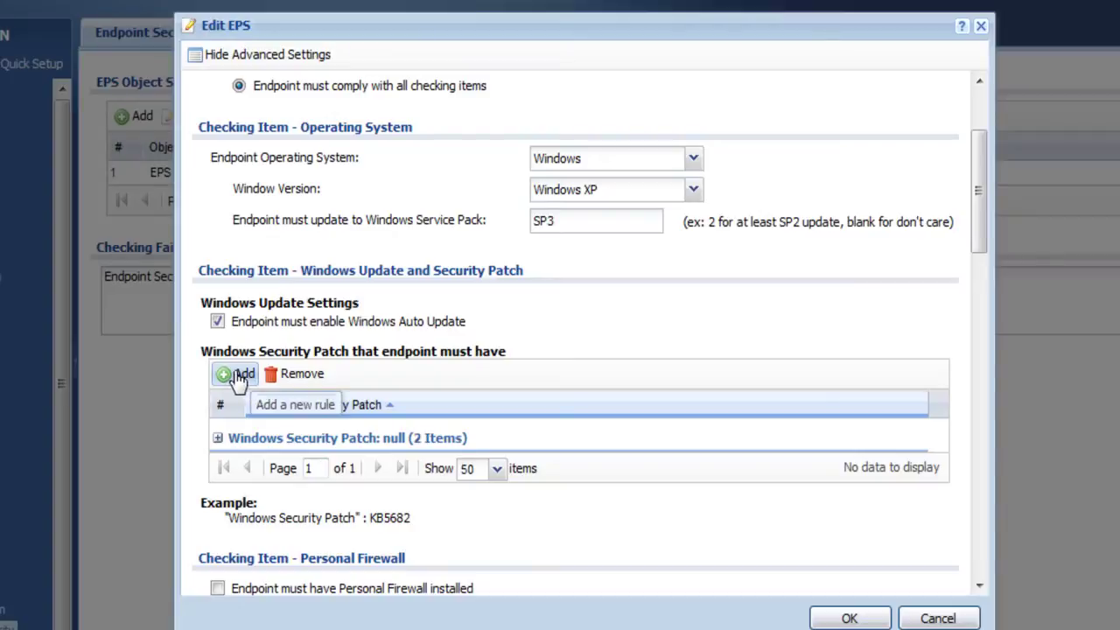
left_click(238, 375)
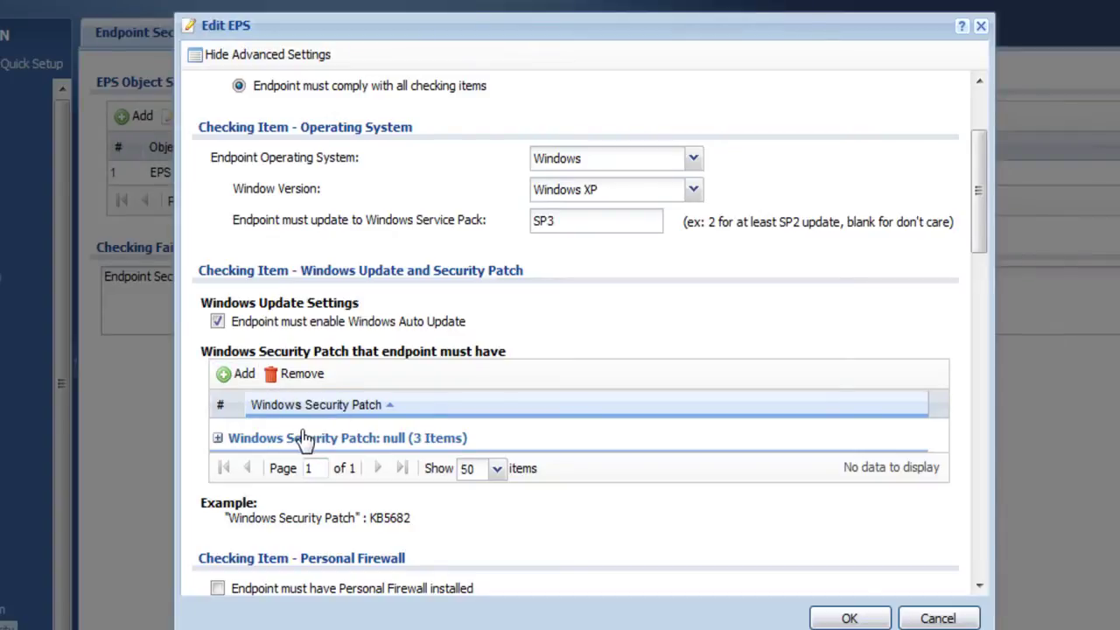
left_click(218, 438)
left_click(276, 471)
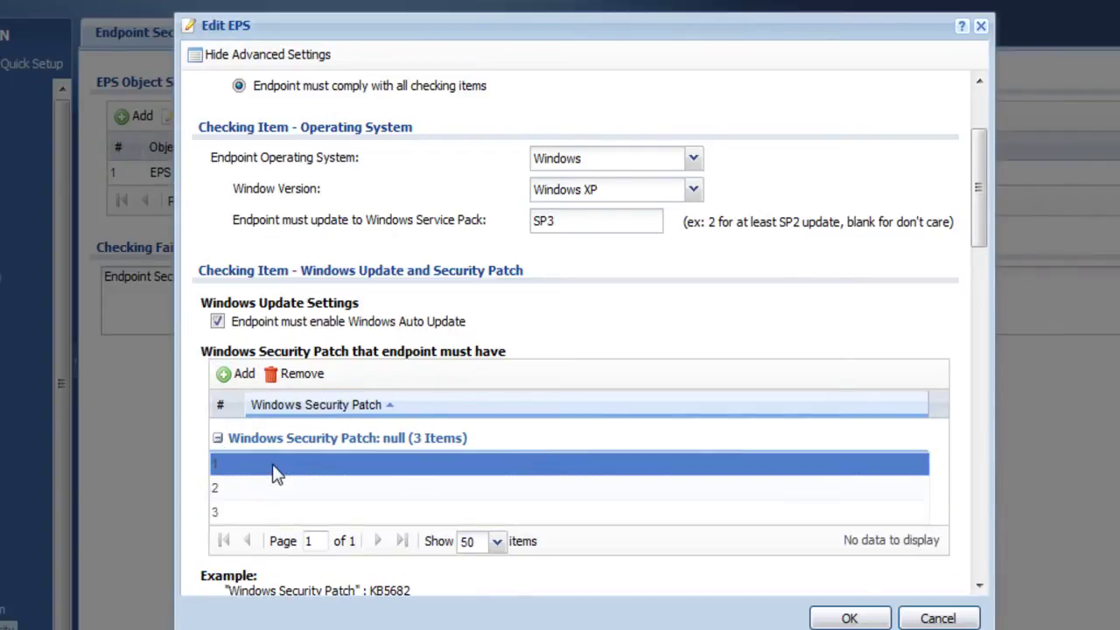
left_click(274, 466)
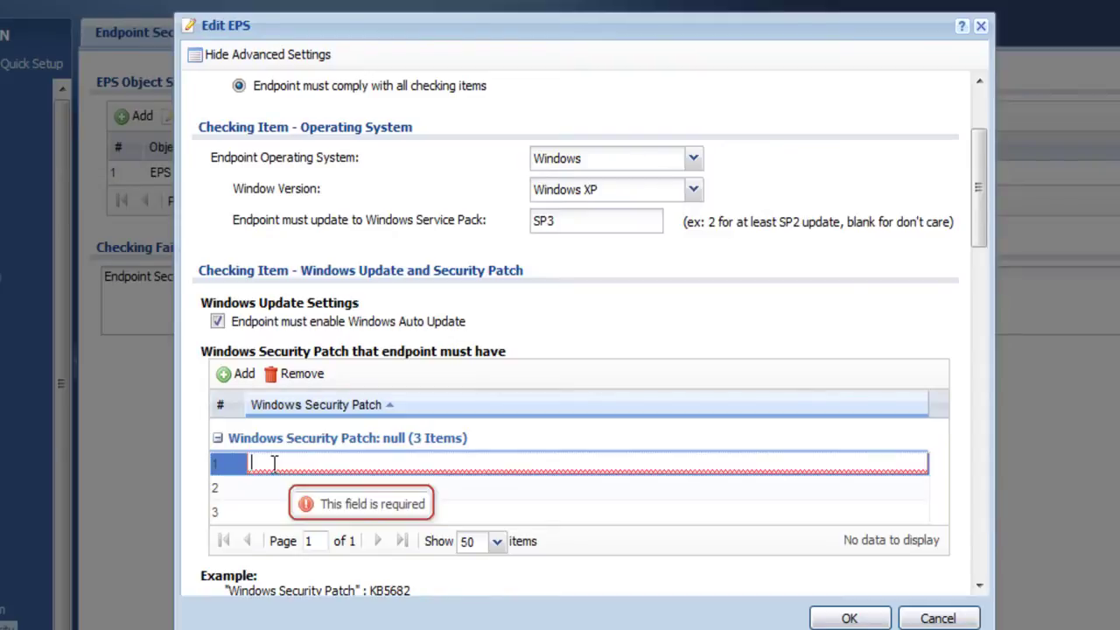
type("KB5682")
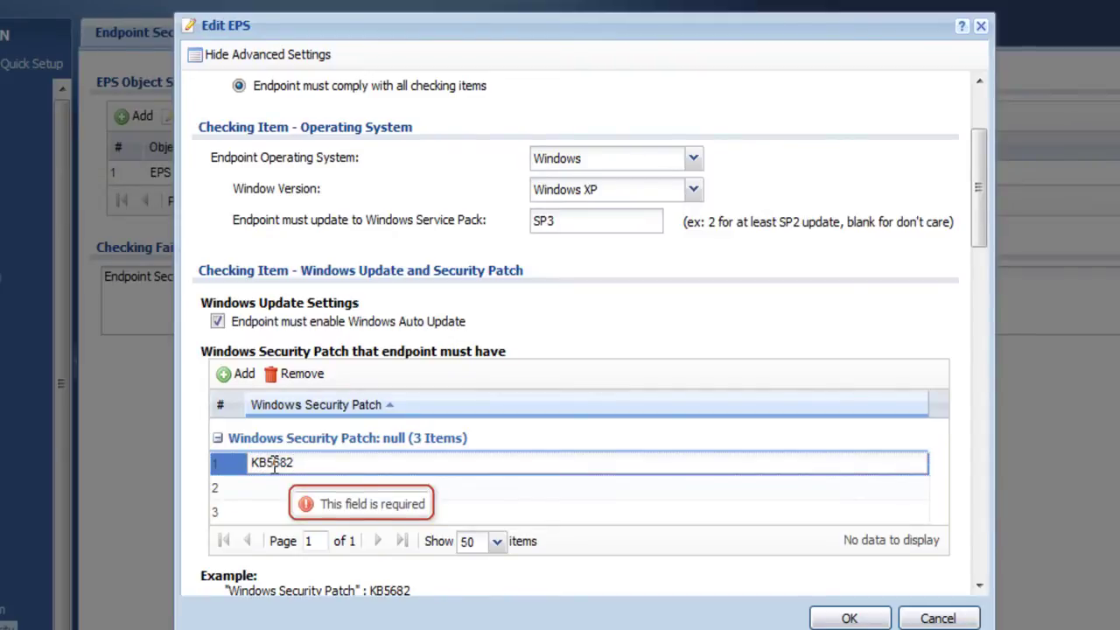
key("Tab")
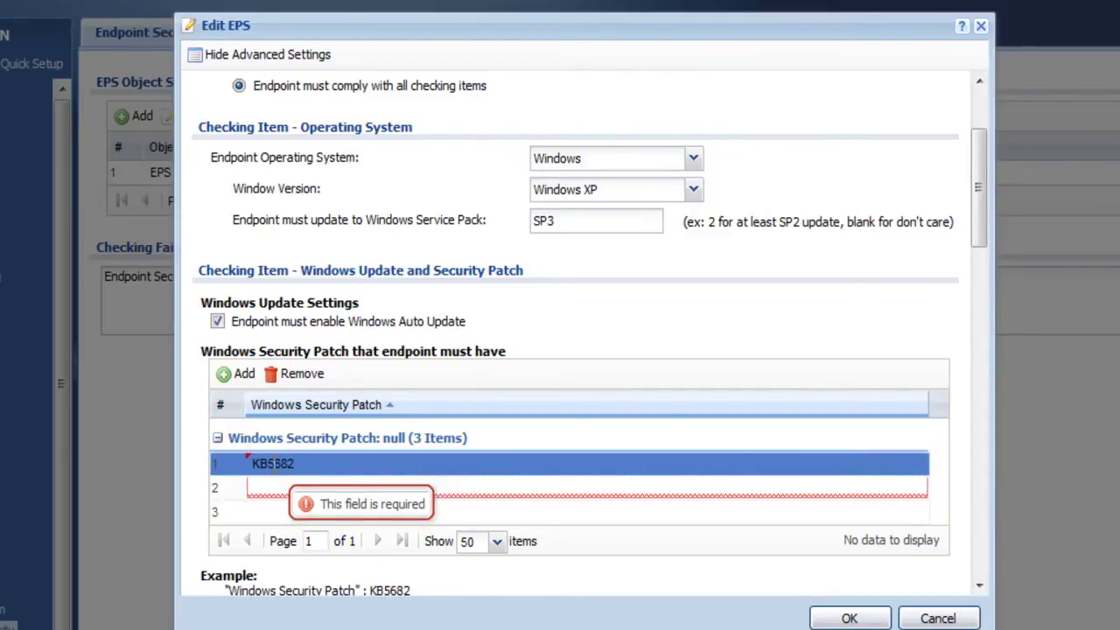
scroll(662, 547, "down", 3)
Step: Require a personal firewall and allow Kaspersky_Internet_Security_v2010
scroll(663, 547, "down", 1)
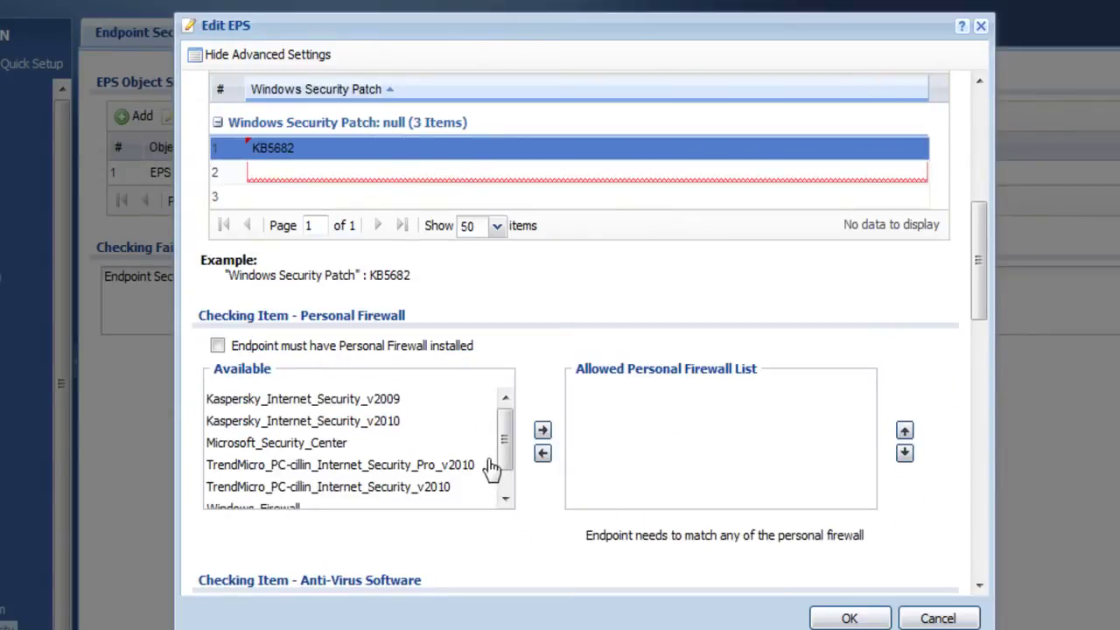
left_click(218, 347)
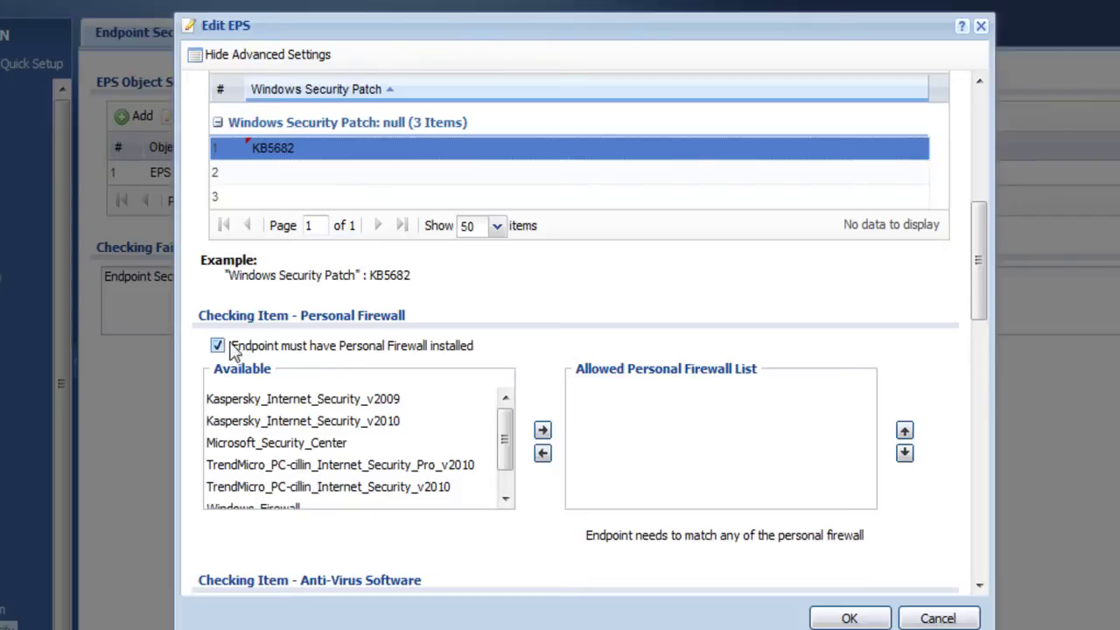
left_click(300, 423)
left_click(543, 432)
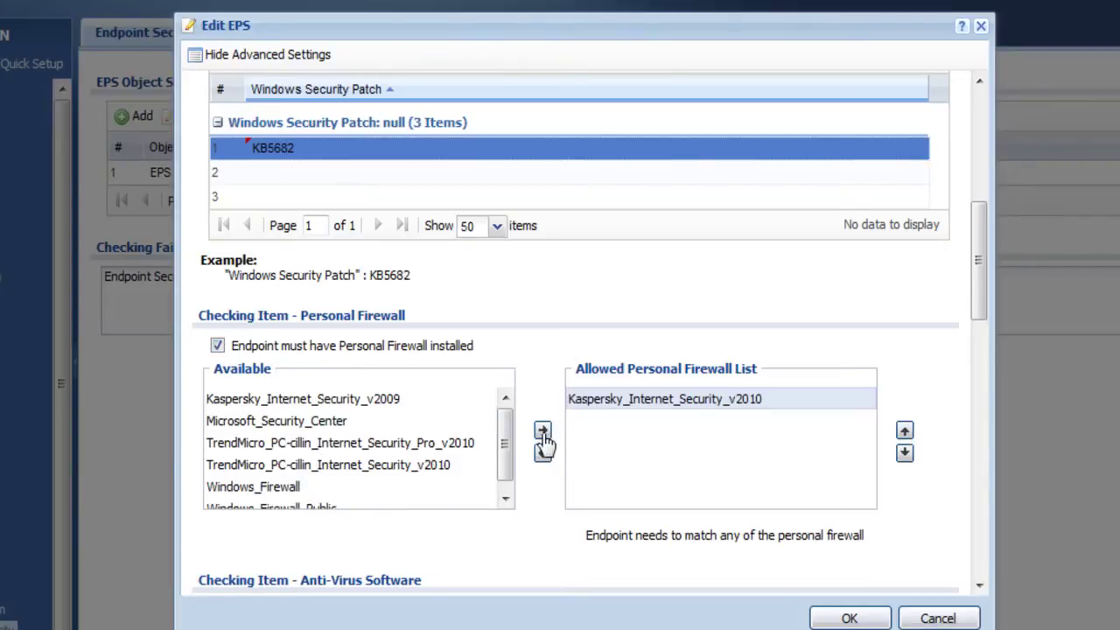
Step: Require anti-virus software and select Kaspersky_Anti-Virus_v2010 for the allowed list
scroll(506, 452, "down", 3)
scroll(499, 451, "down", 2)
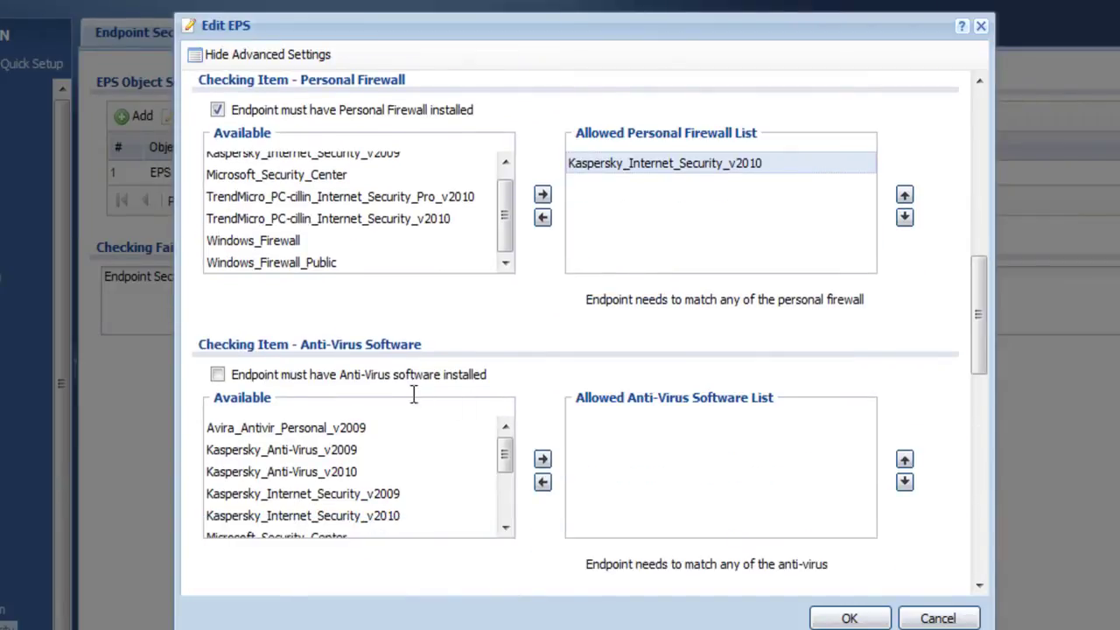
left_click(218, 376)
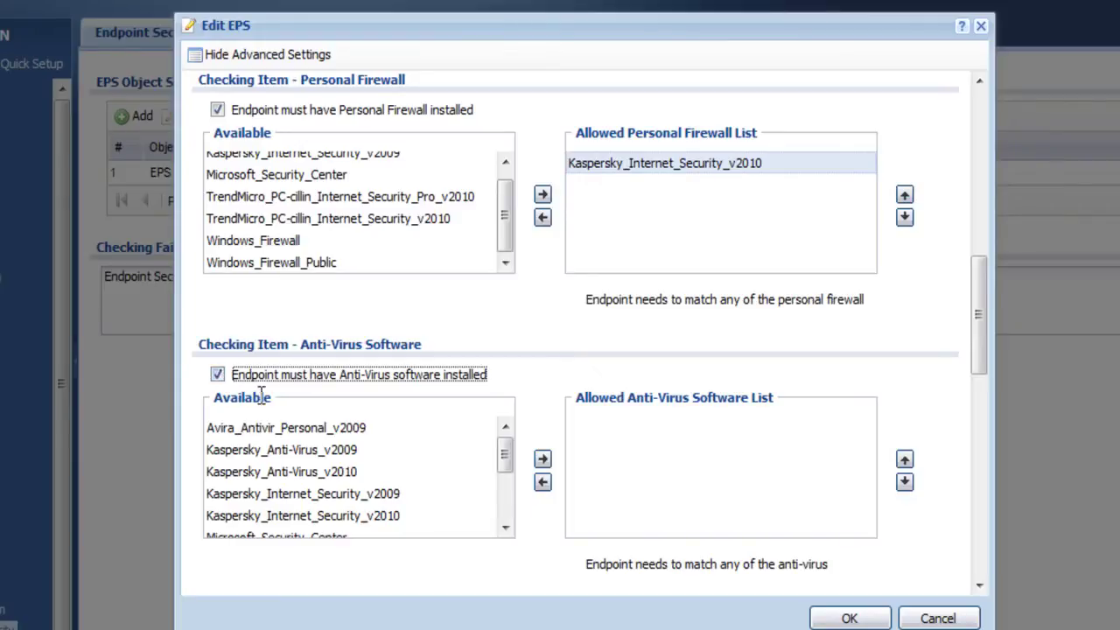
left_click(316, 477)
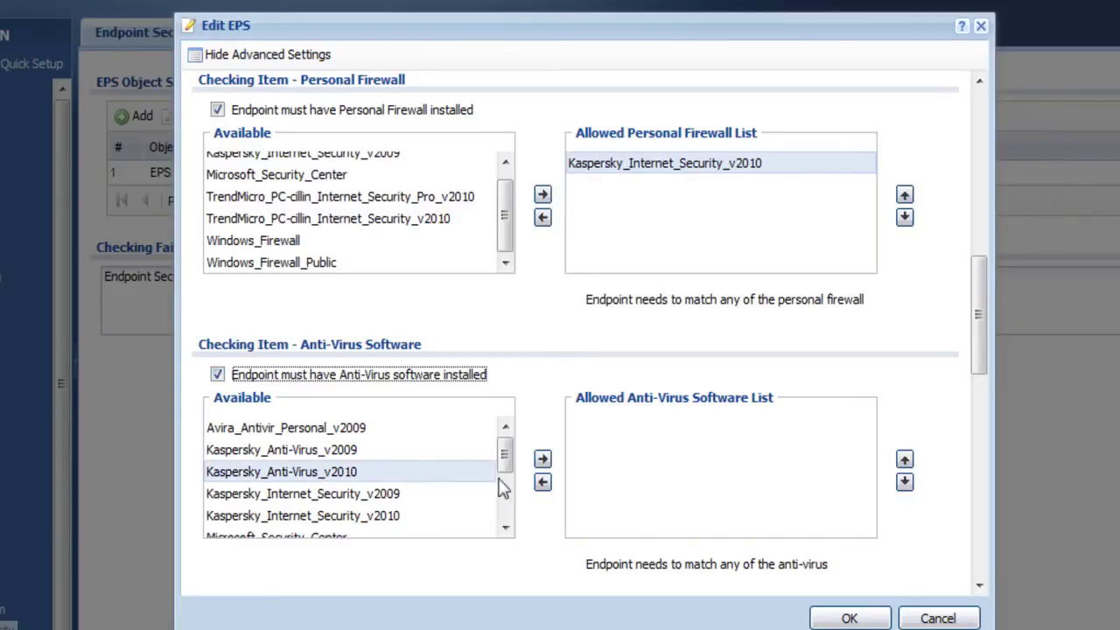
left_click(544, 464)
Step: Move Kaspersky_Anti-Virus_v2010 into the Allowed anti-virus list and review the Windows Registry section below
left_click(543, 463)
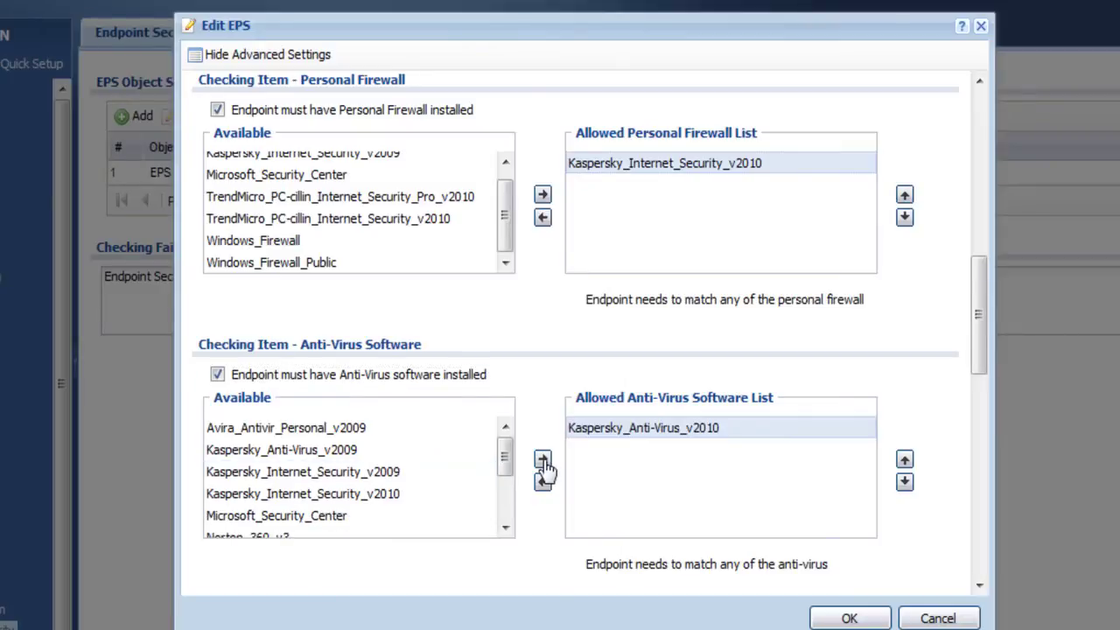
scroll(536, 514, "down", 1)
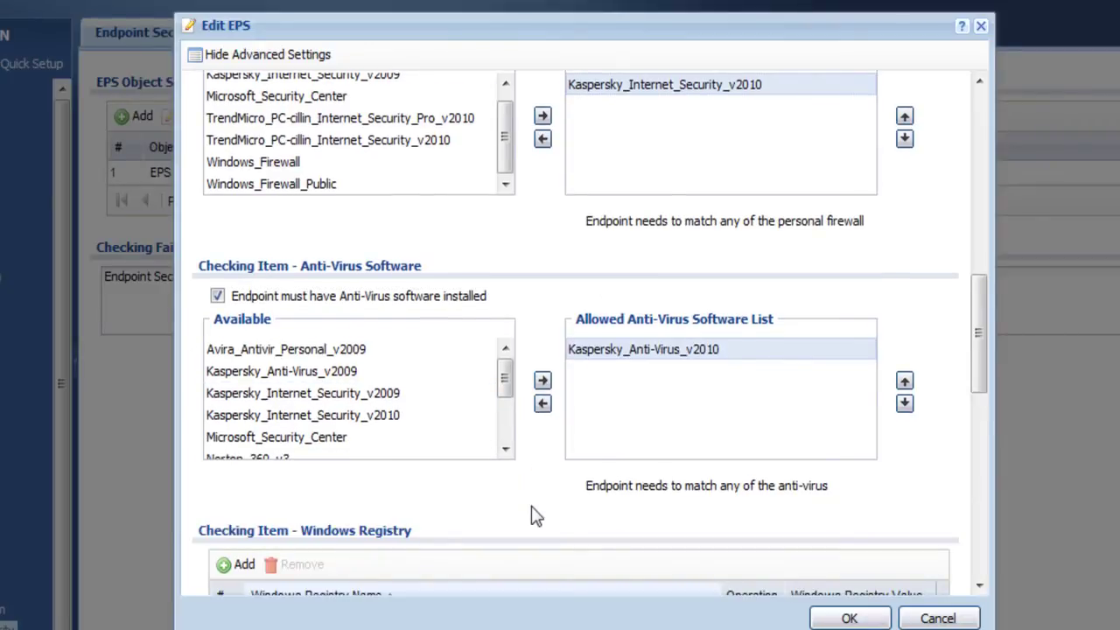
scroll(535, 515, "down", 2)
scroll(536, 514, "down", 1)
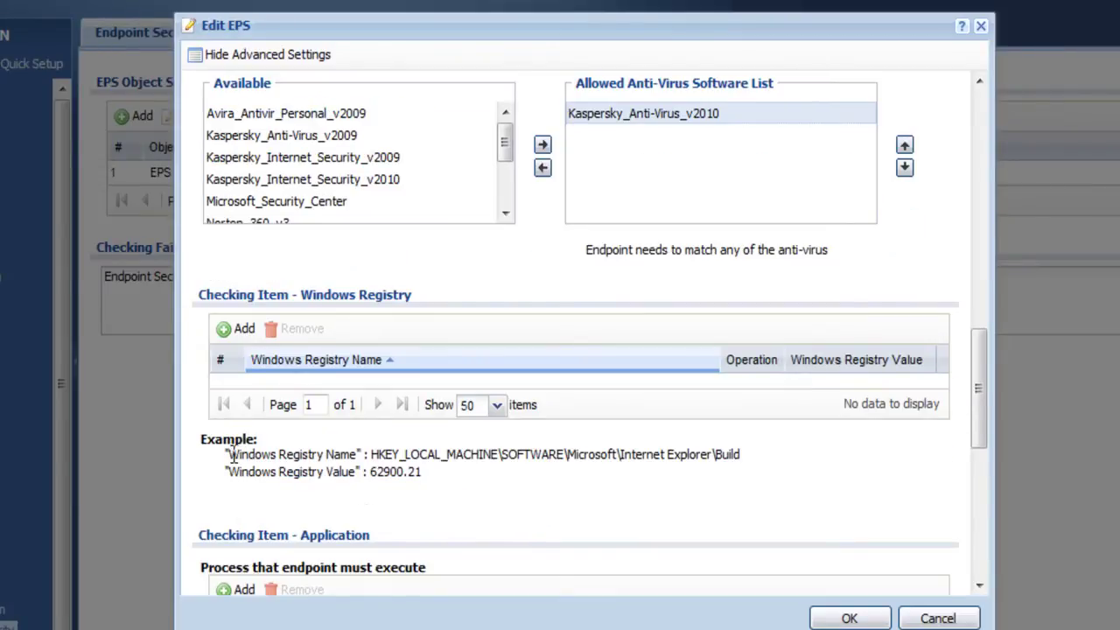
left_click_drag(230, 455, 733, 468)
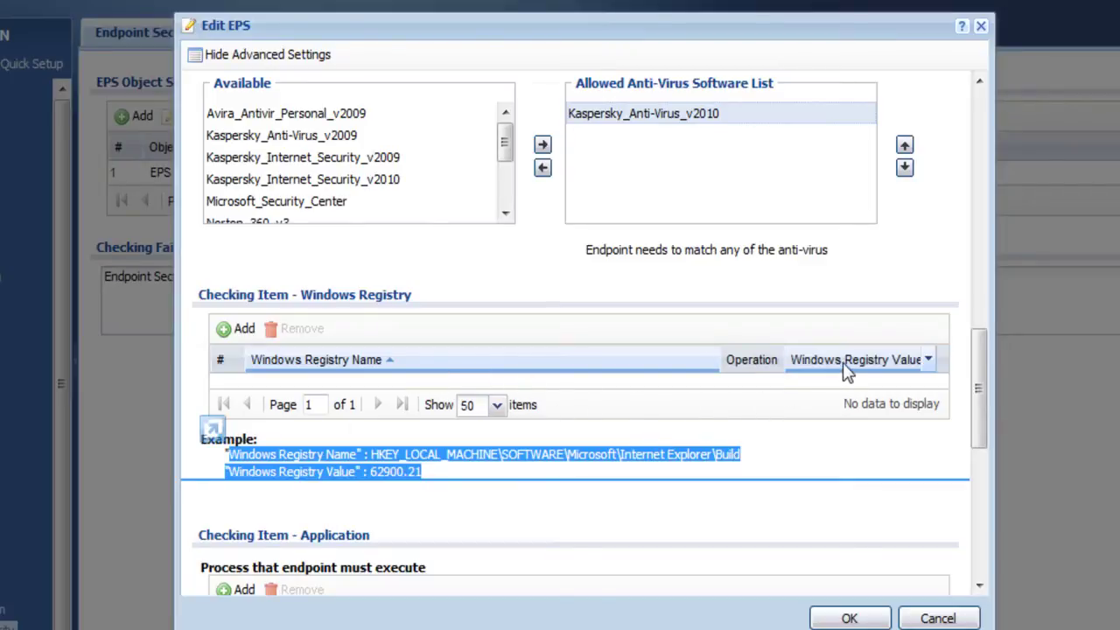
left_click(757, 454)
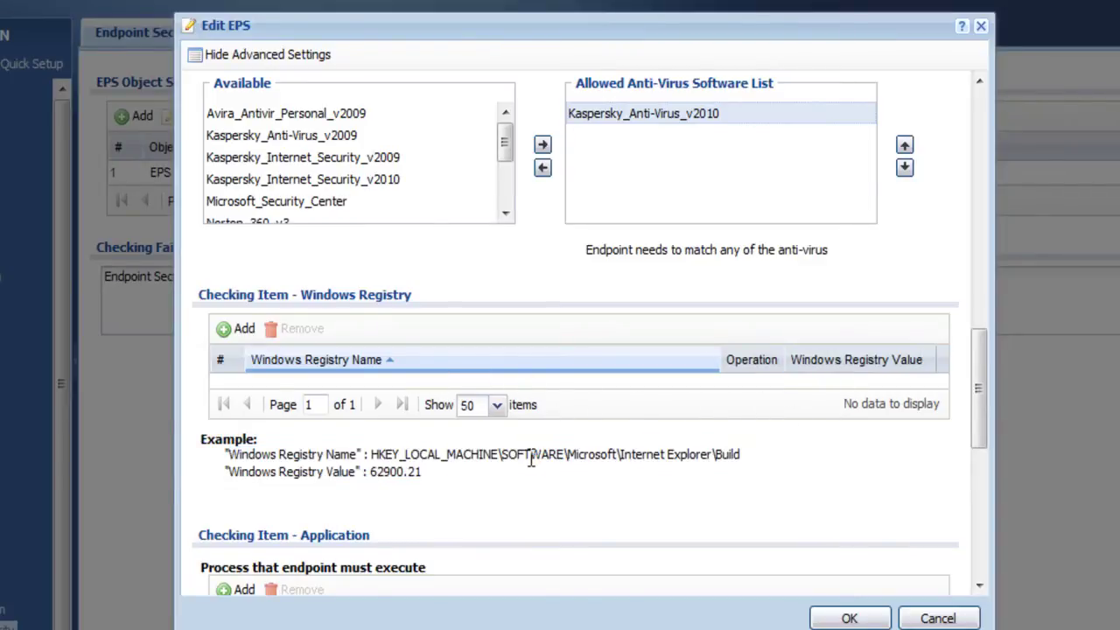
scroll(531, 461, "down", 3)
scroll(527, 460, "down", 1)
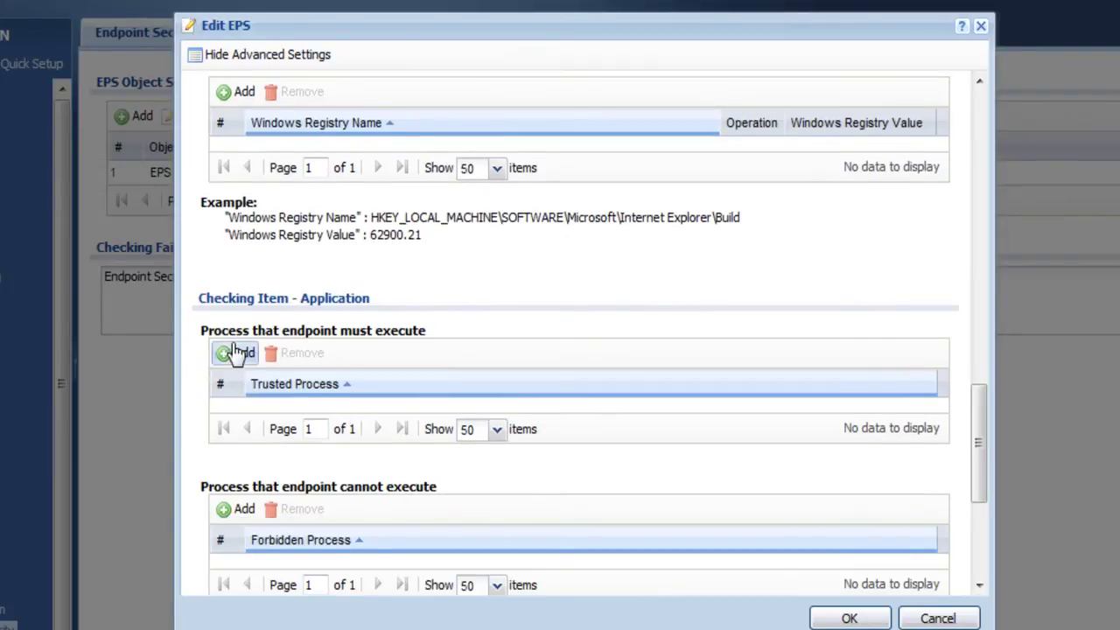
scroll(272, 481, "down", 2)
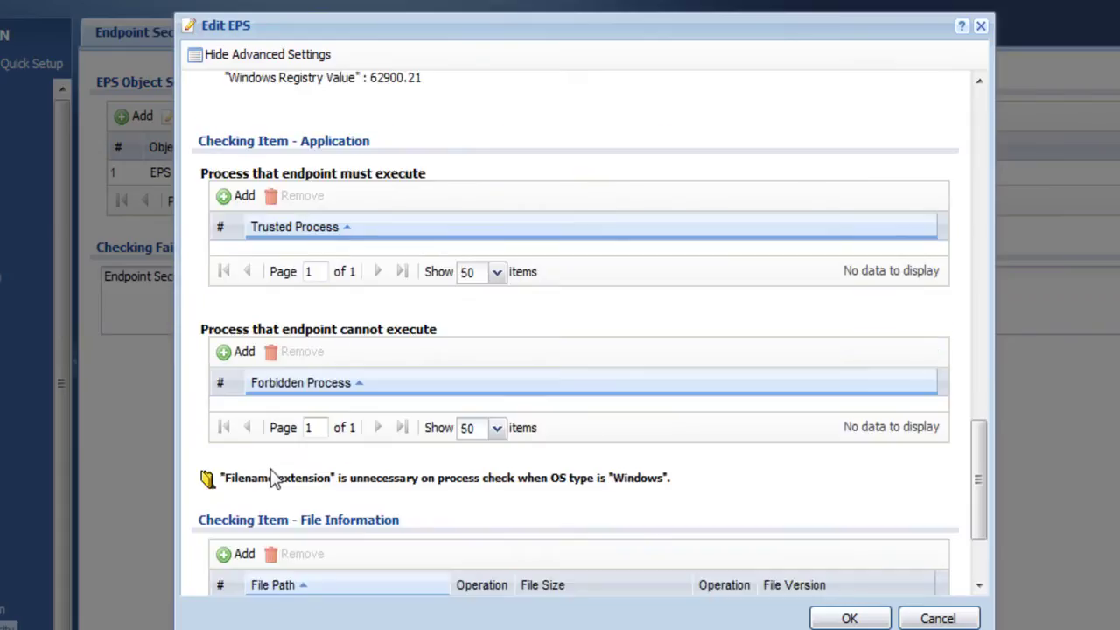
scroll(273, 480, "down", 2)
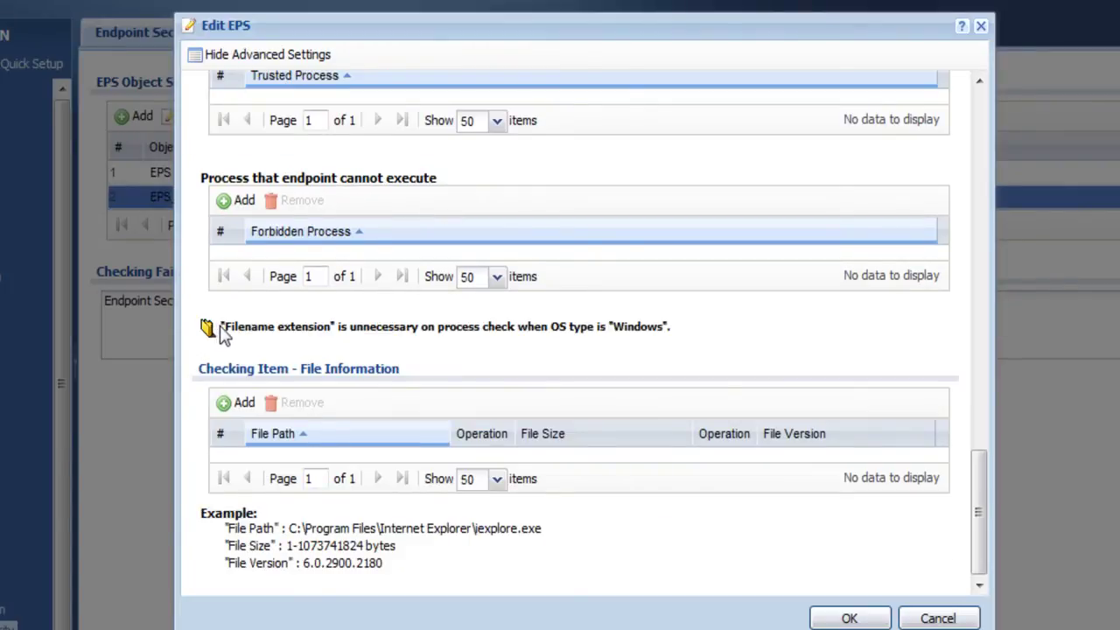
left_click_drag(221, 326, 683, 330)
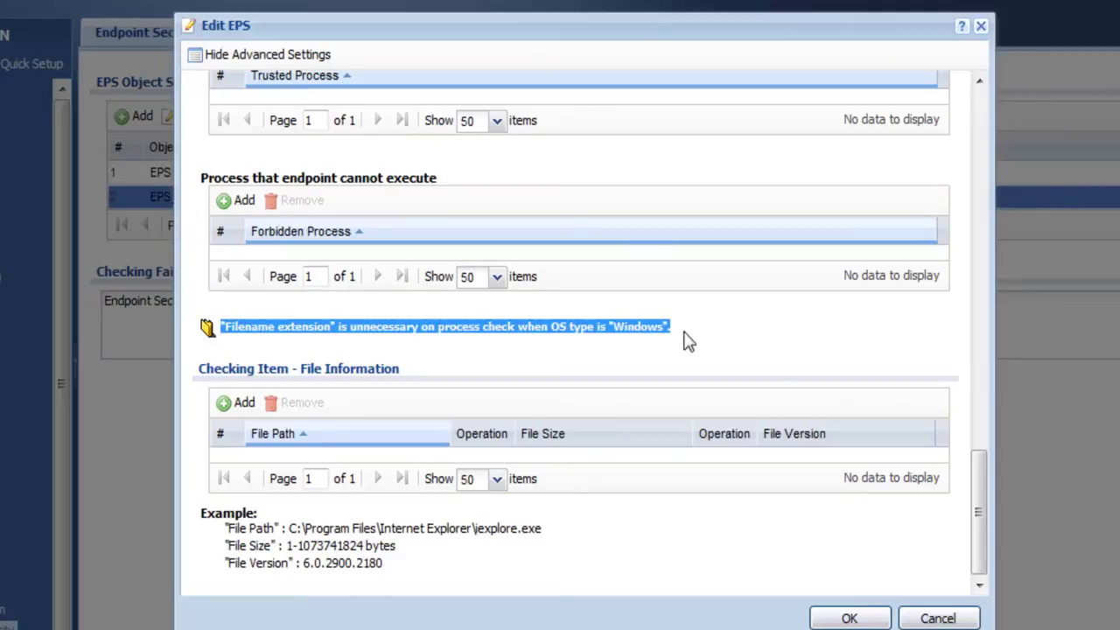
left_click(718, 339)
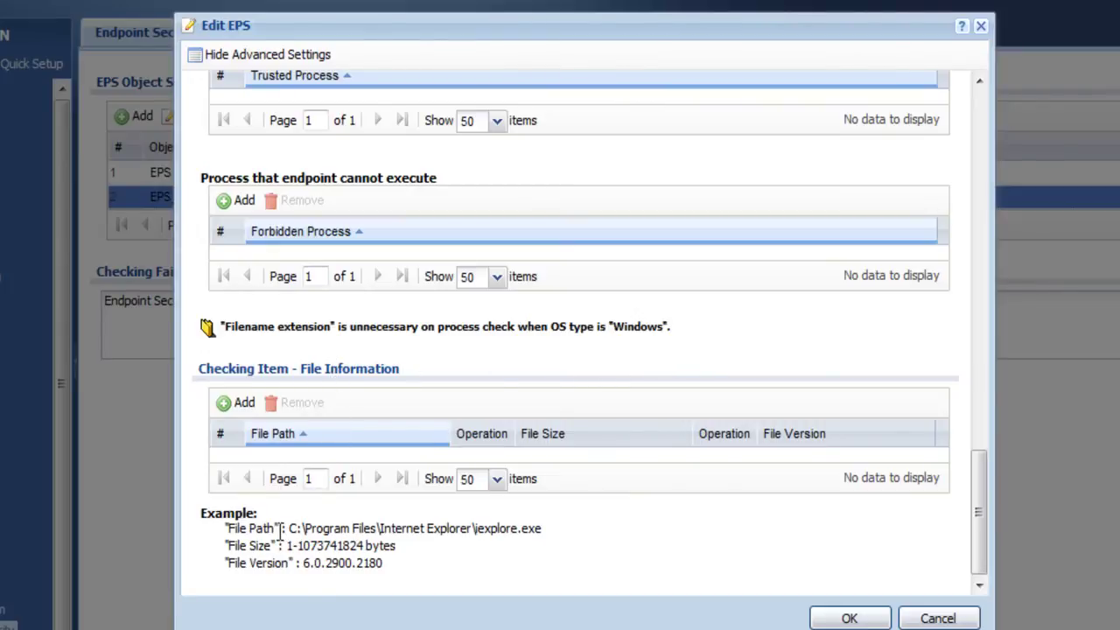
left_click_drag(230, 528, 575, 555)
left_click(580, 557)
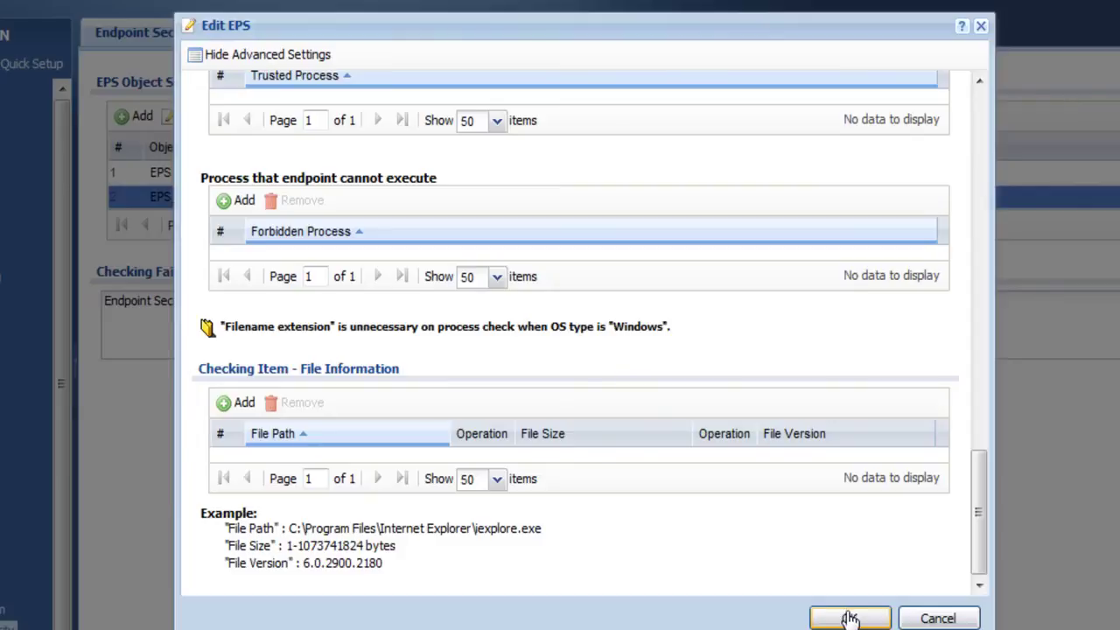
Step: Save EPS_Test with OK and review the Checking Failure Message on the Endpoint Security page
left_click(849, 618)
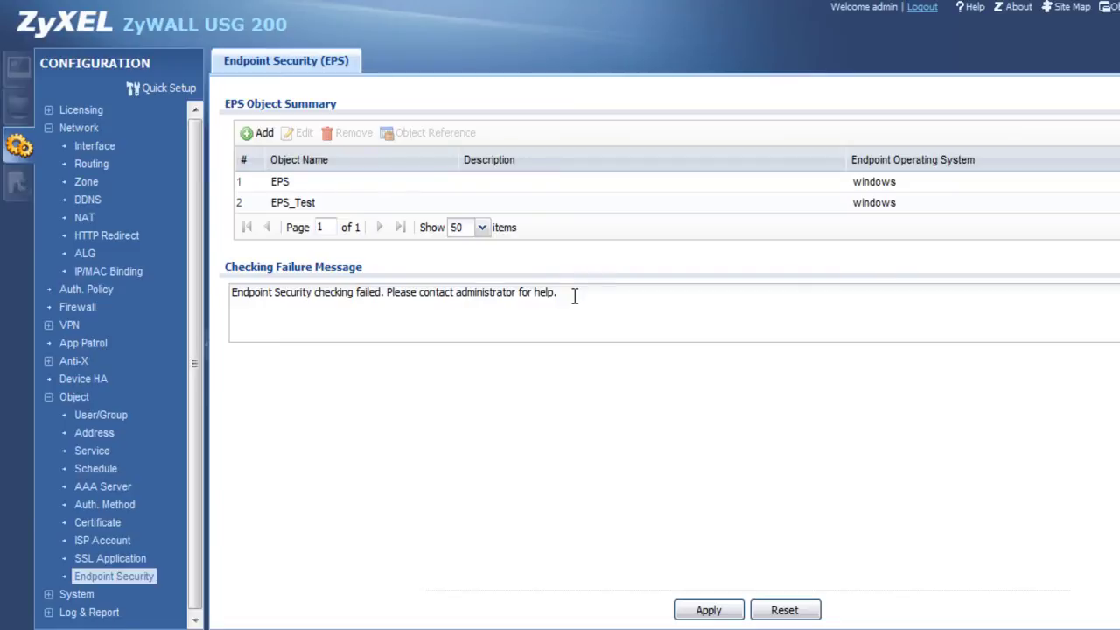
left_click_drag(575, 295, 230, 300)
left_click(293, 317)
Step: Add a local user named eps in User/Group, entering and retyping its password
left_click(98, 416)
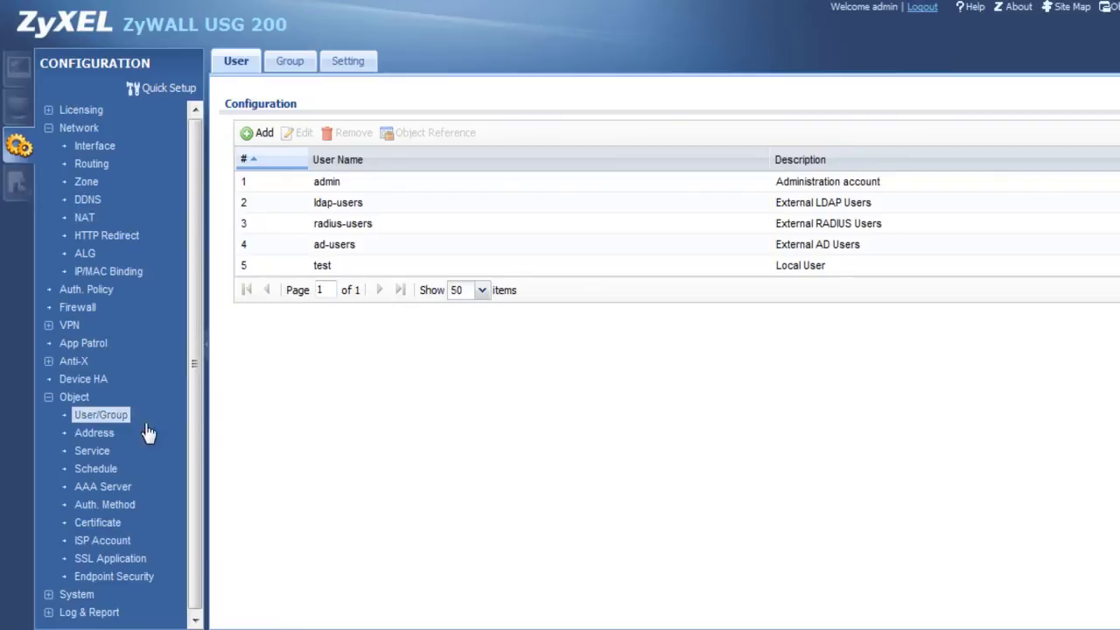
left_click(259, 134)
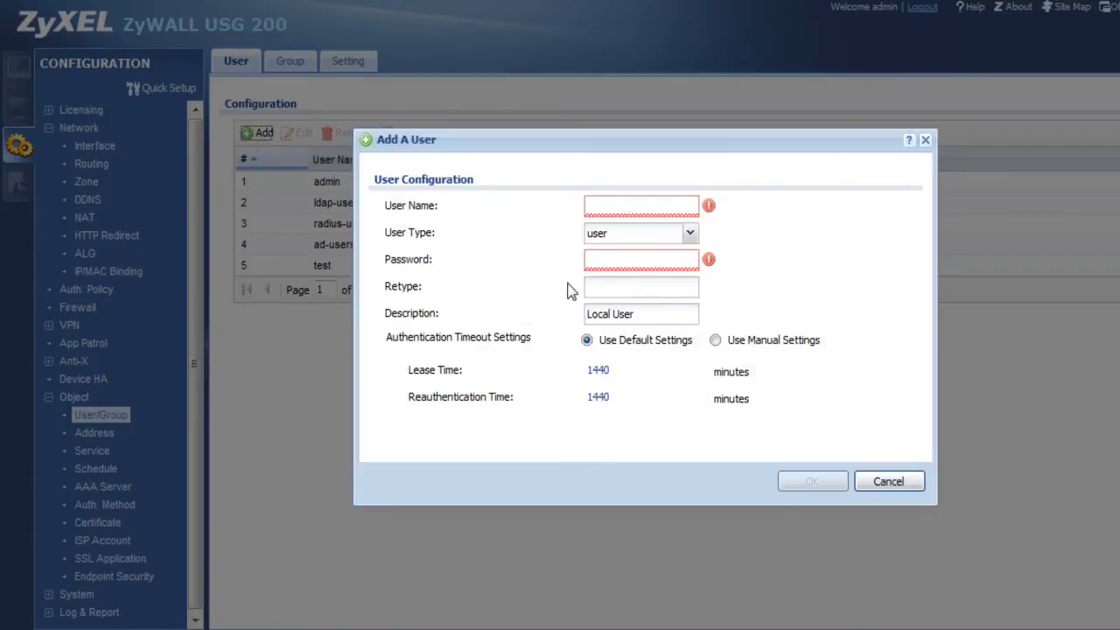
left_click(622, 207)
type("eps")
key("Tab")
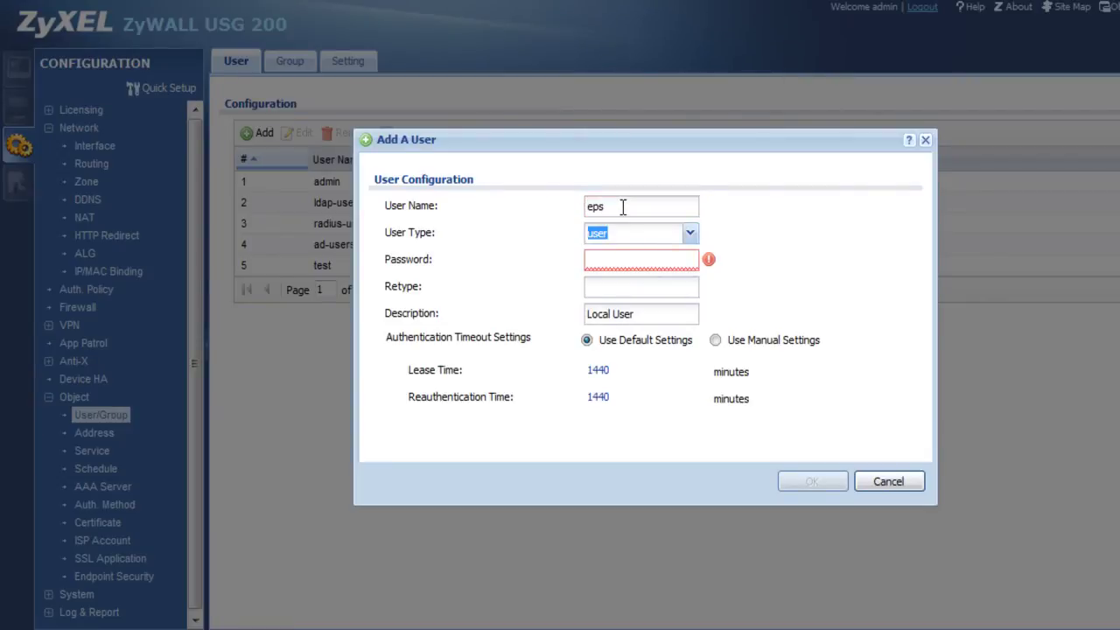
key("Tab")
type("123")
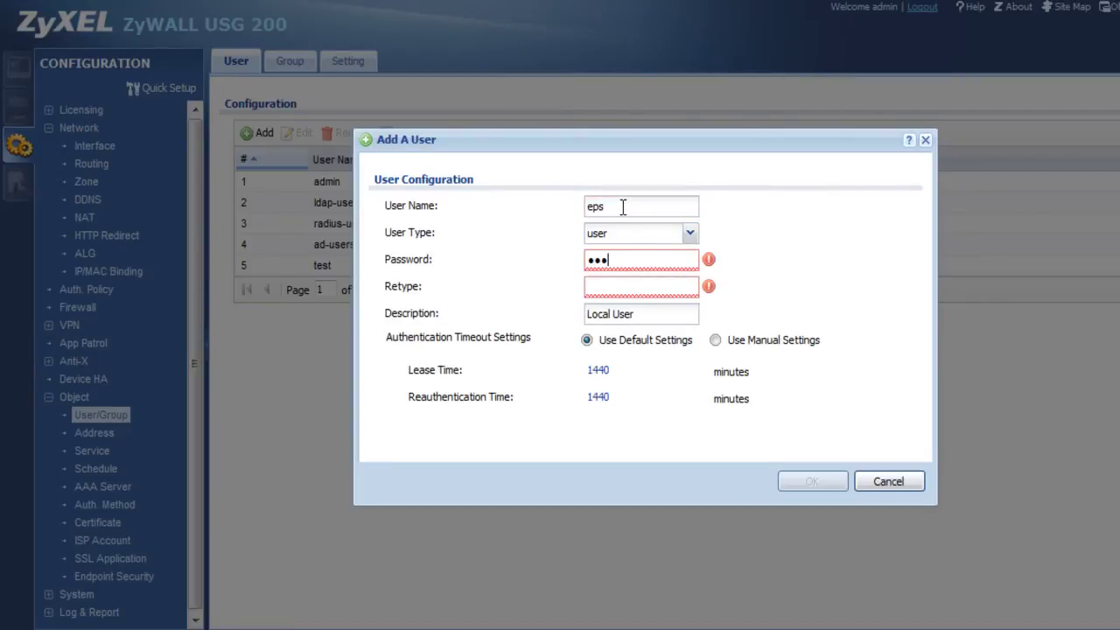
type("4")
key("Tab")
type("1234")
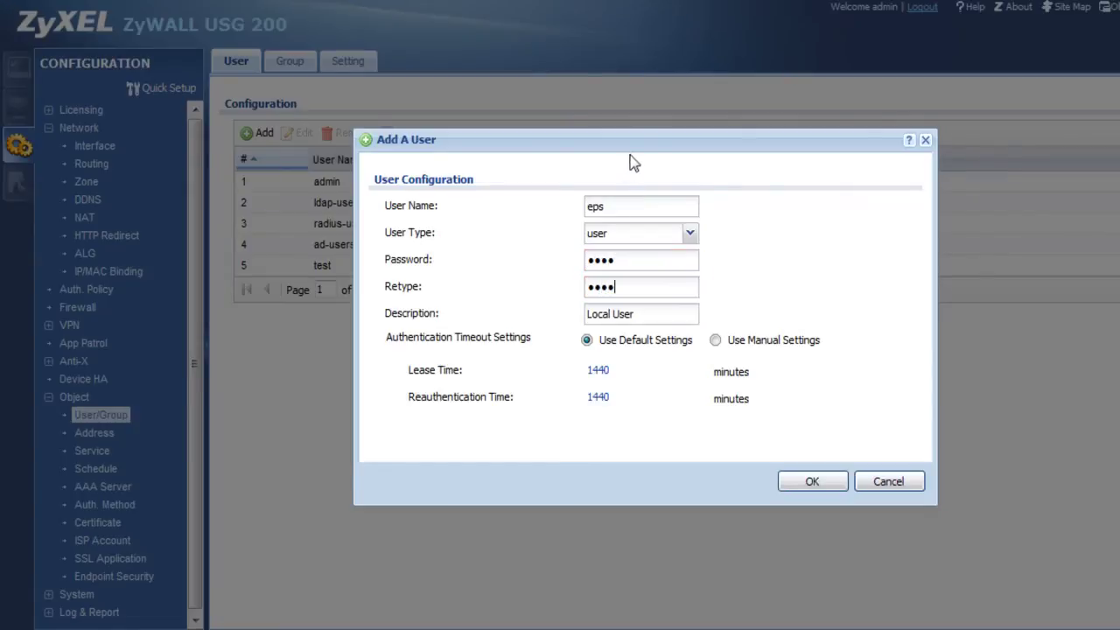
left_click(810, 484)
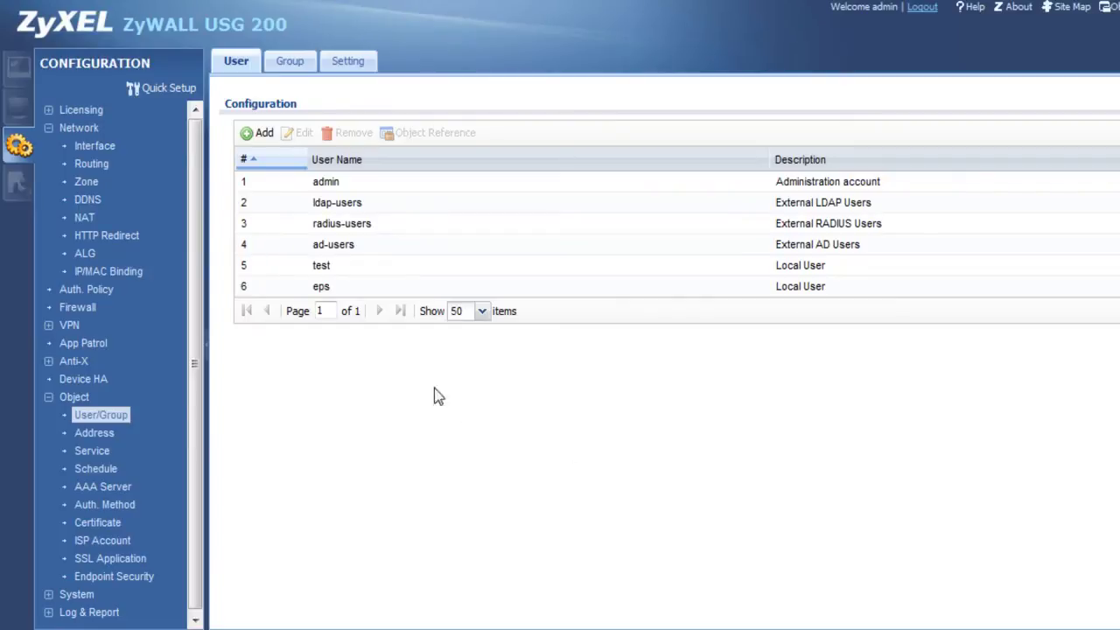
Step: Add a new authentication policy with LAN1_SUBNET as the source address
left_click(88, 288)
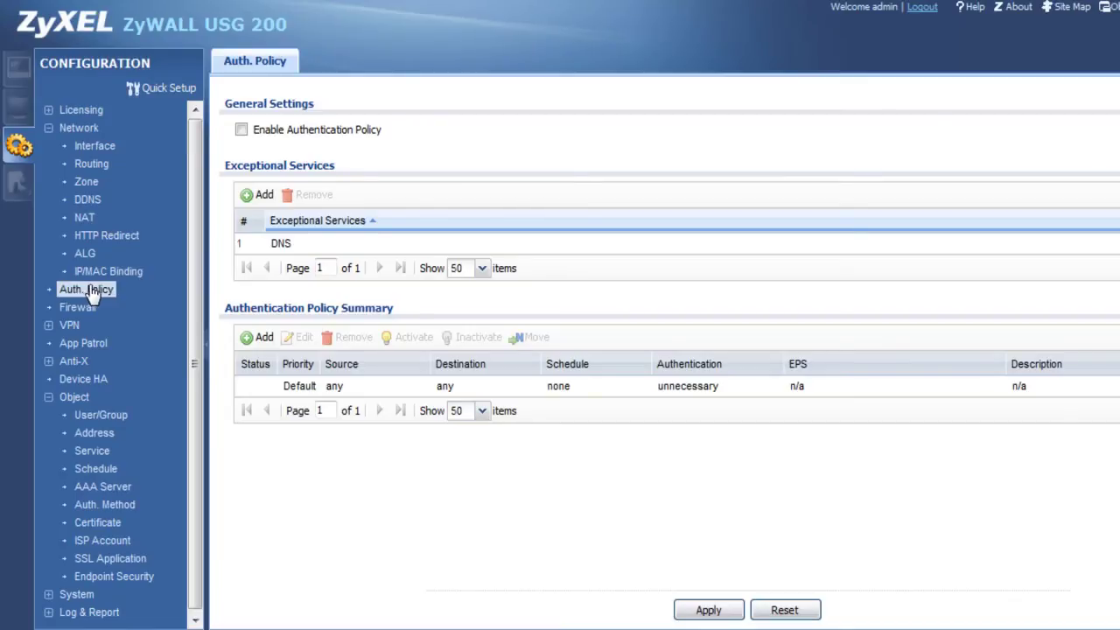
left_click(256, 339)
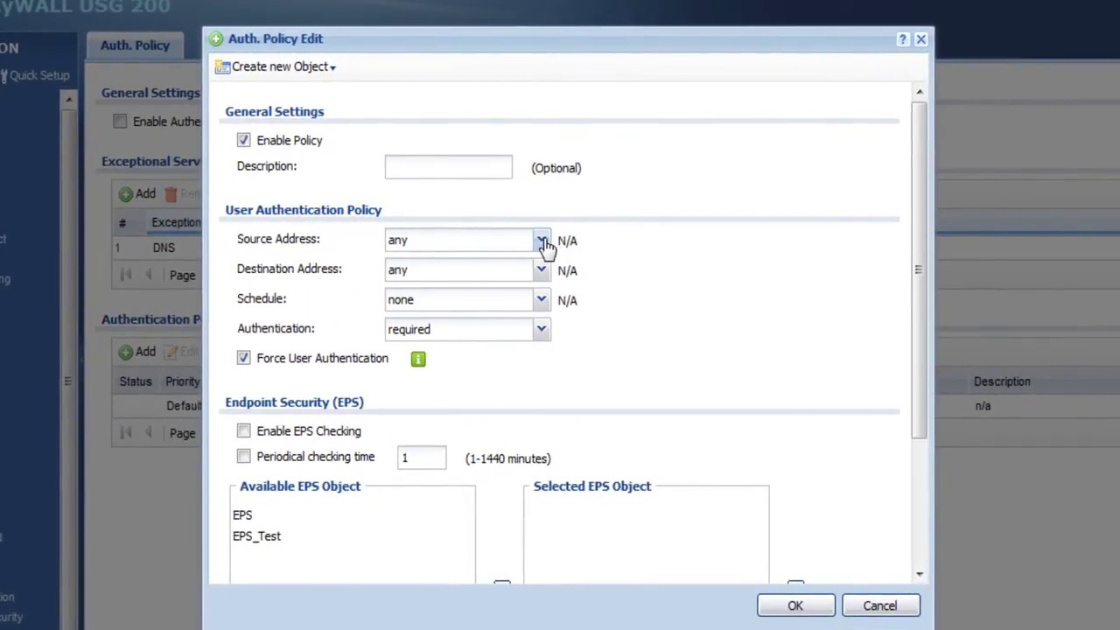
left_click(542, 243)
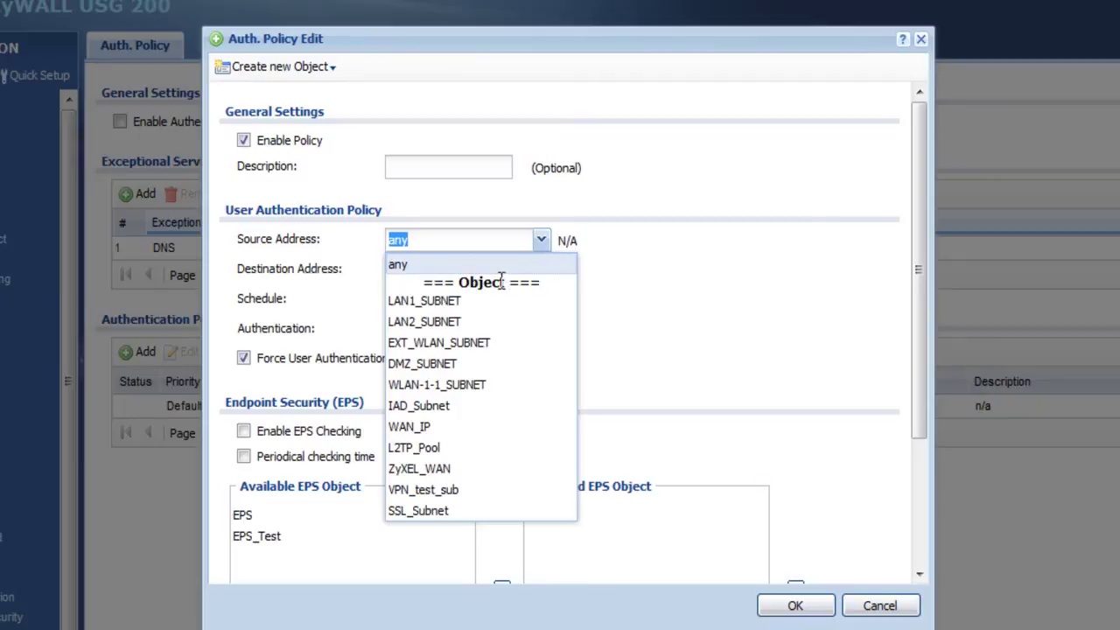
left_click(450, 302)
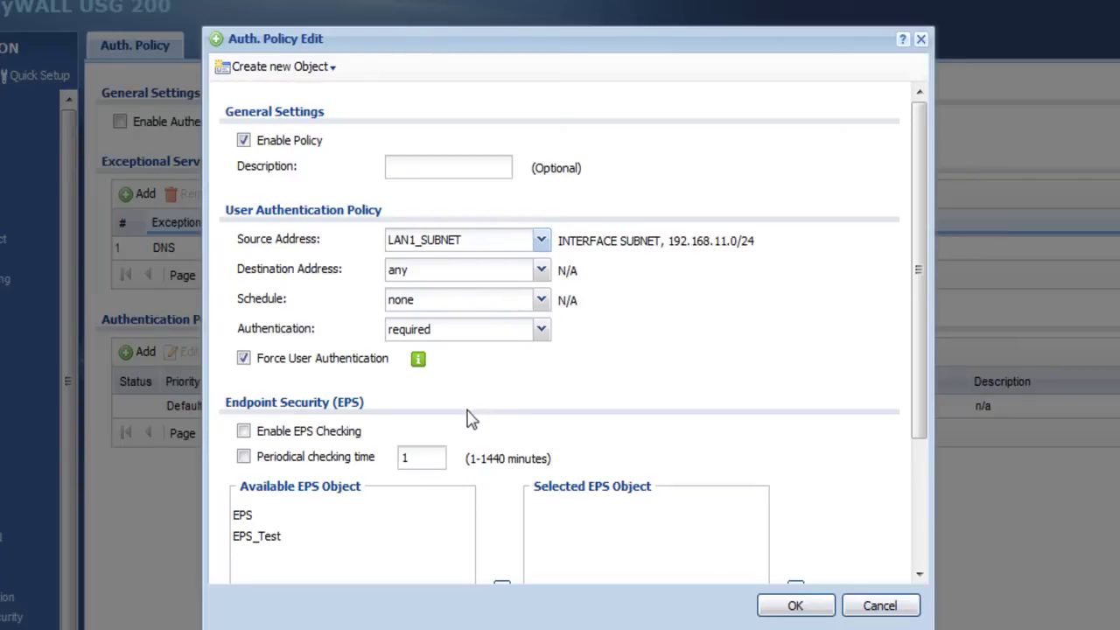
Step: Enable EPS checking with EPS_Test as the selected EPS object and save the policy
scroll(473, 411, "down", 4)
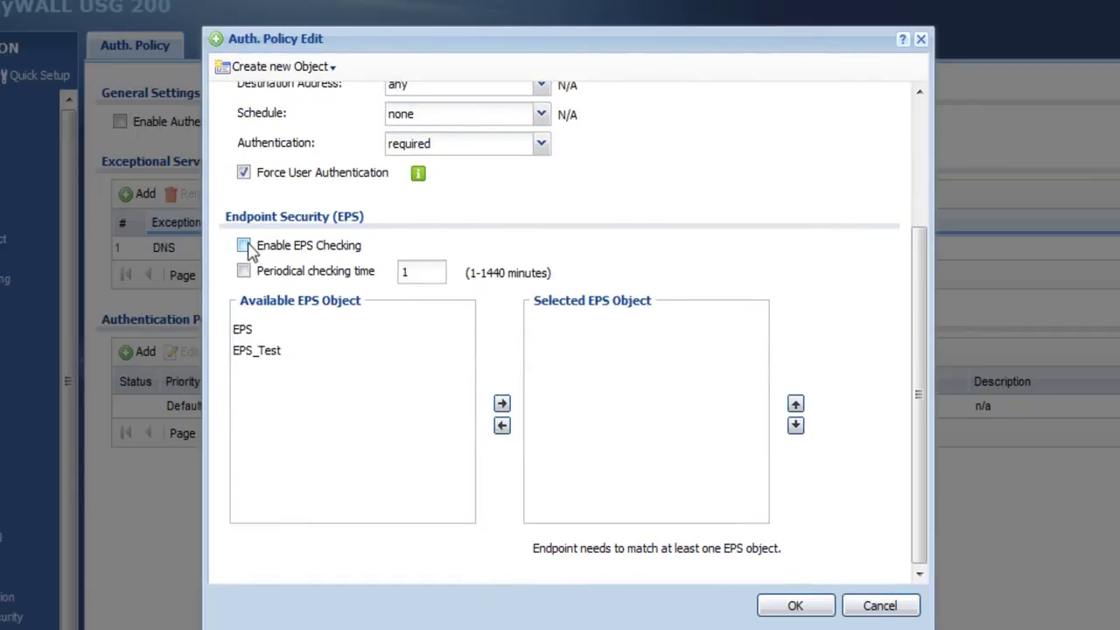
left_click(247, 248)
left_click(263, 353)
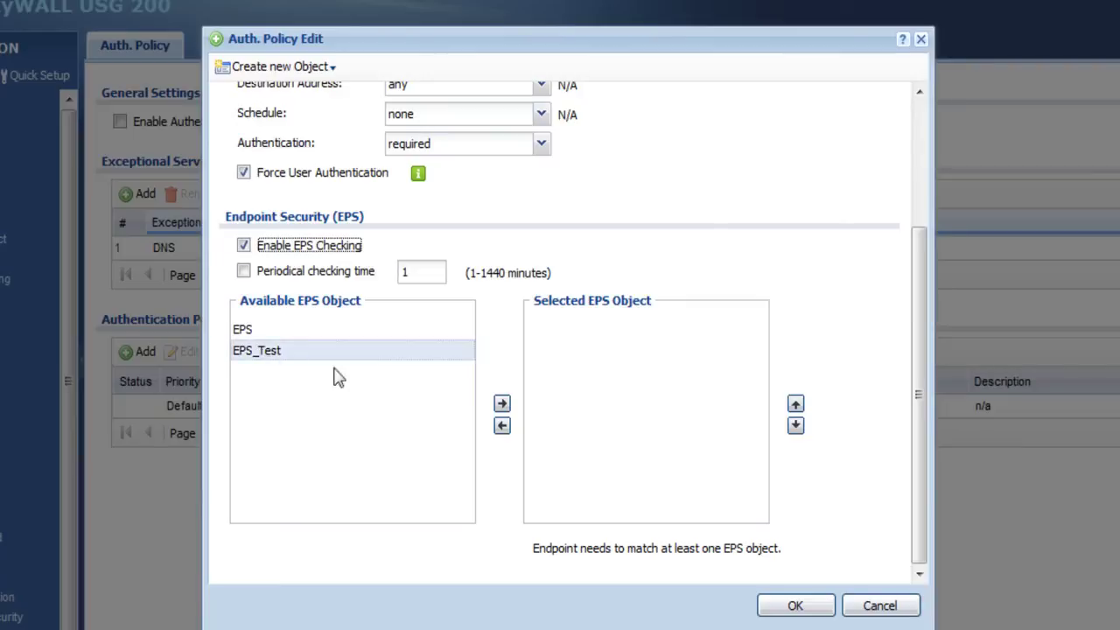
left_click(502, 405)
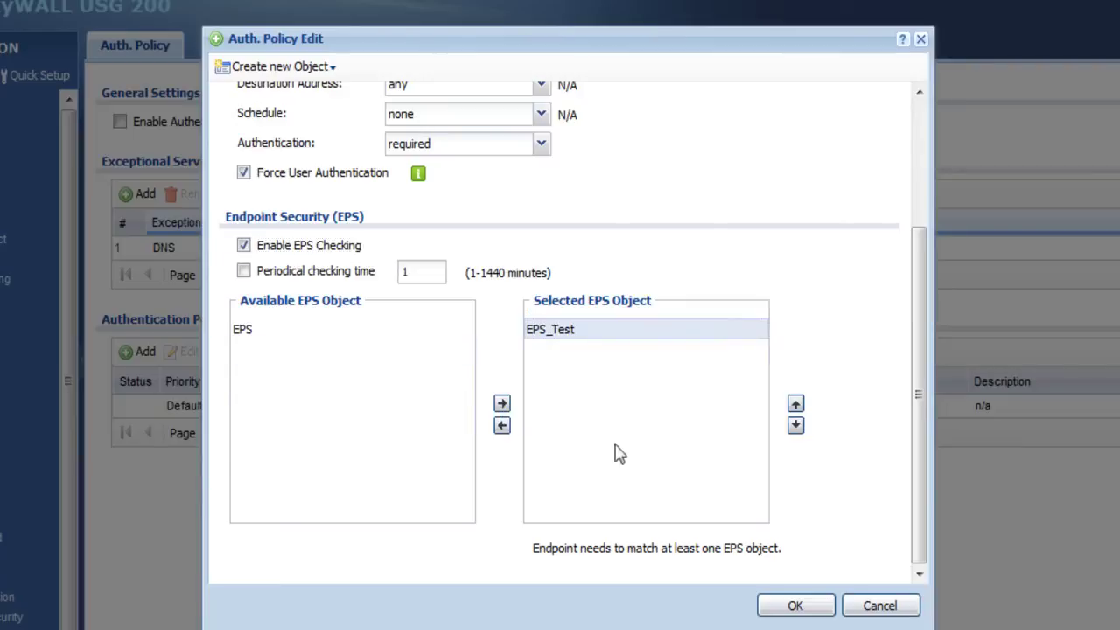
left_click(795, 605)
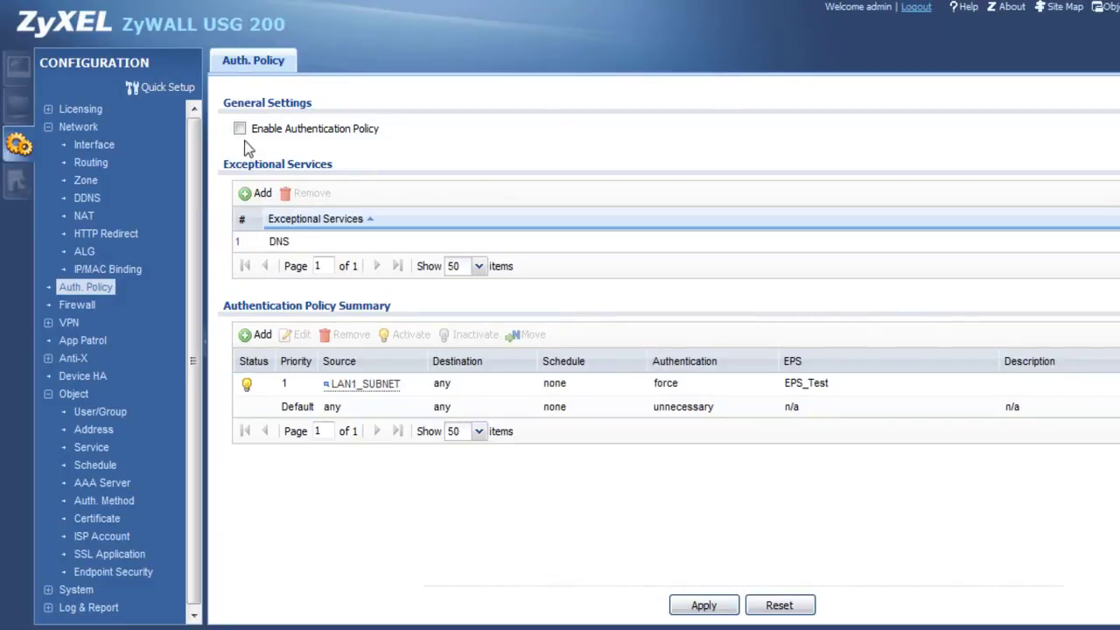
Step: Tick Enable Authentication Policy under General Settings and apply the change
left_click(241, 130)
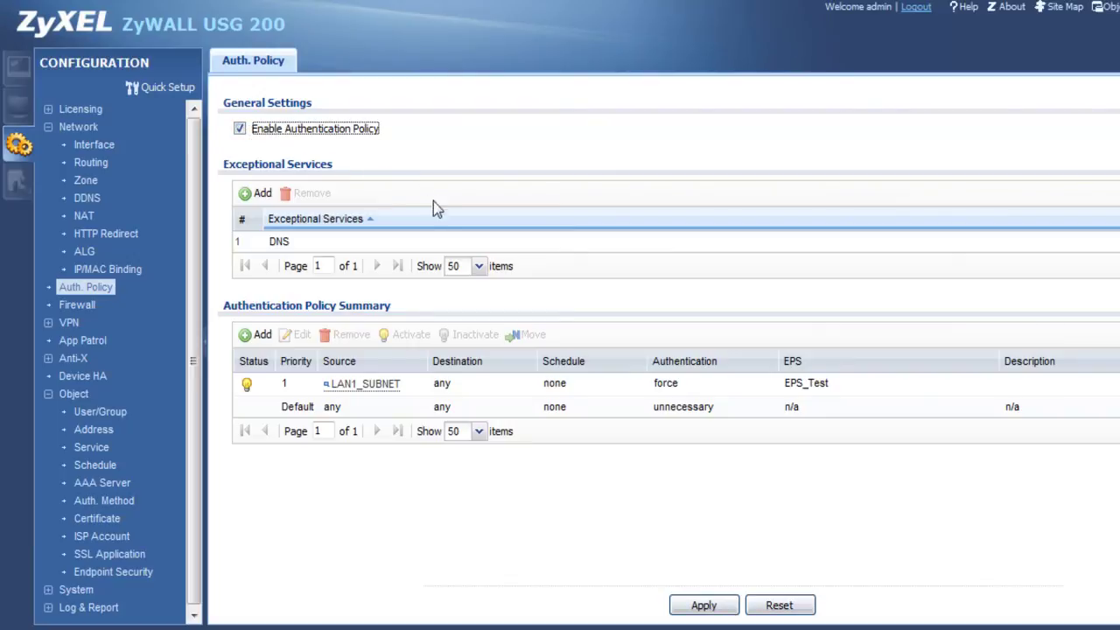
left_click(702, 613)
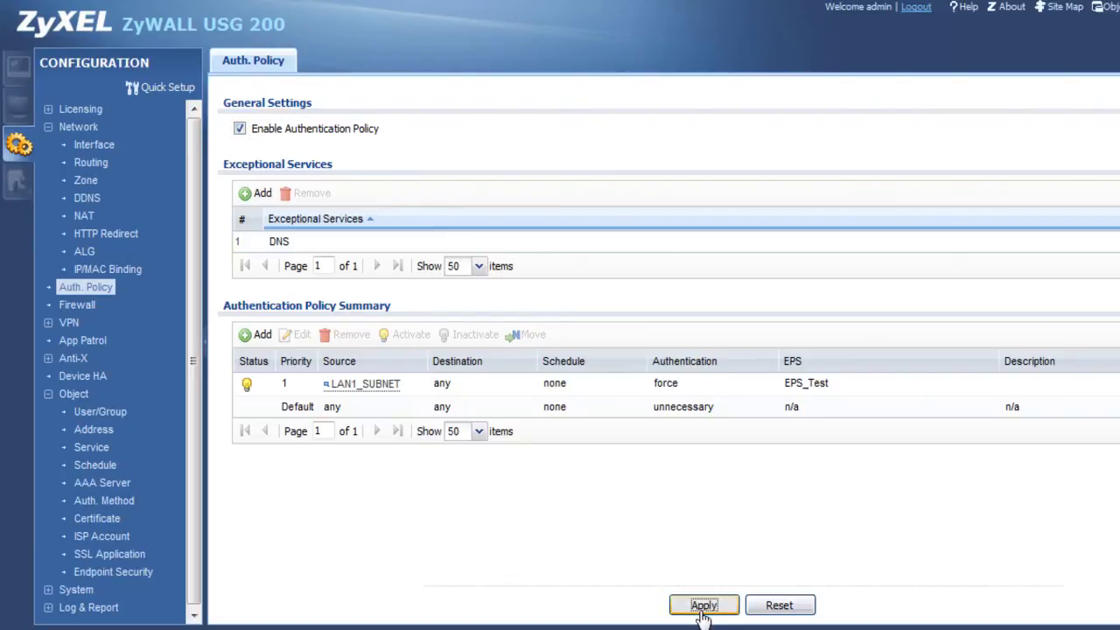